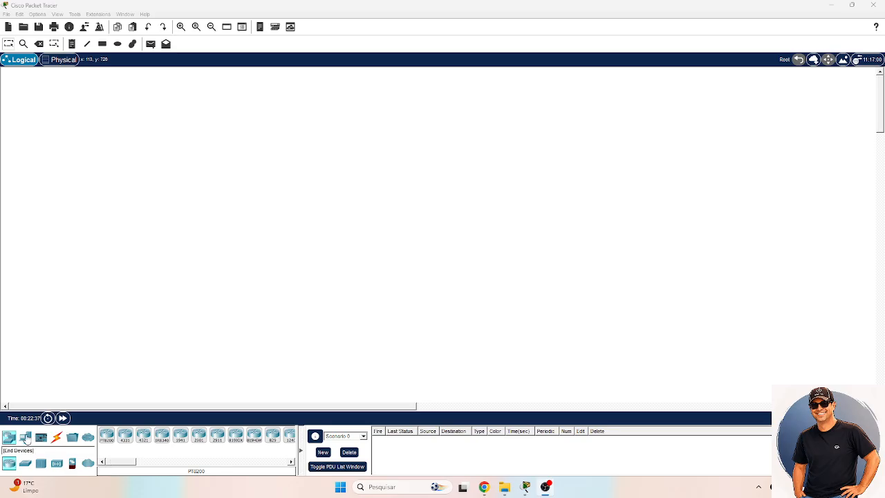
- Place two PC end devices side by side in the workspace, PC0 with PC1 to its right
left_click(25, 438)
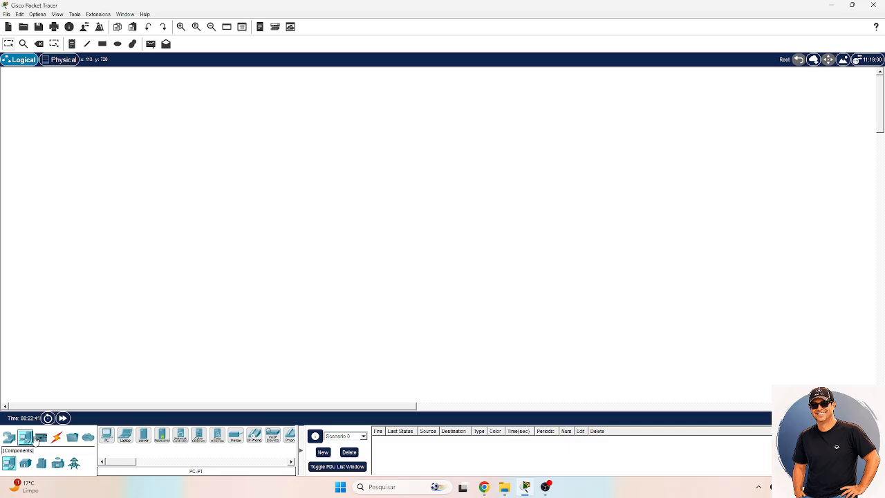
left_click(106, 440)
left_click(155, 204)
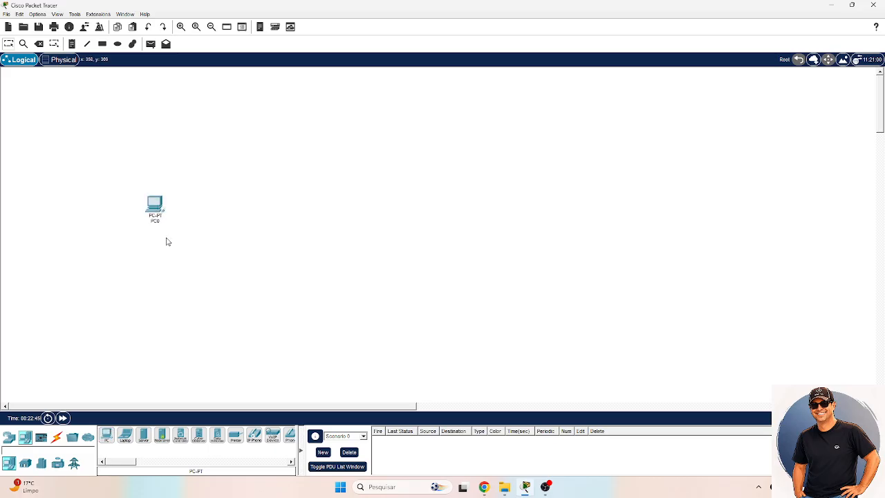
scroll(166, 225, "up", 4)
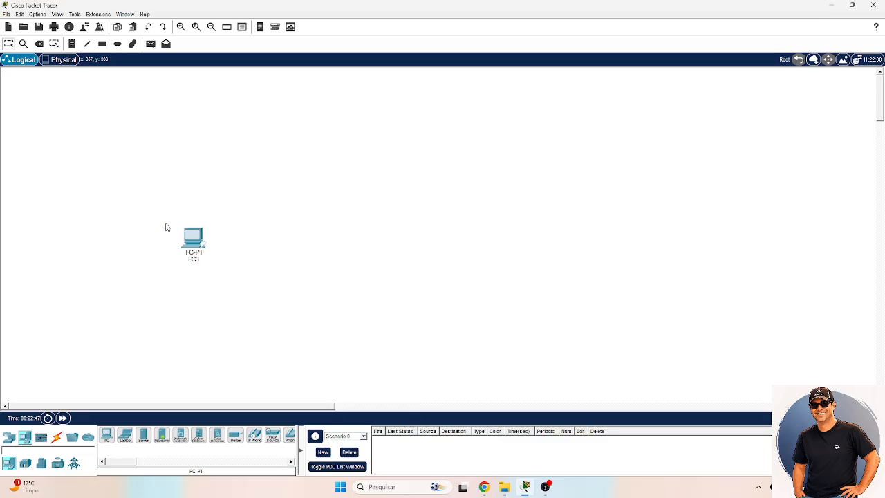
left_click_drag(269, 313, 163, 218)
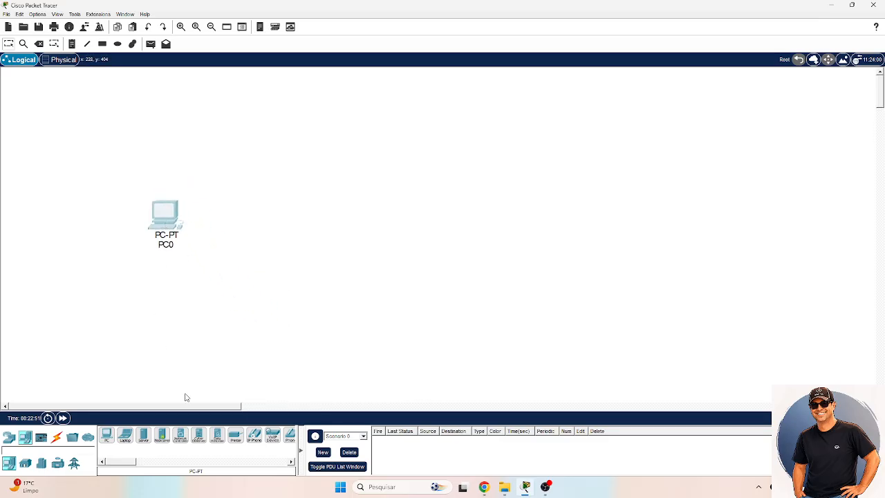
left_click(107, 436)
left_click(312, 218)
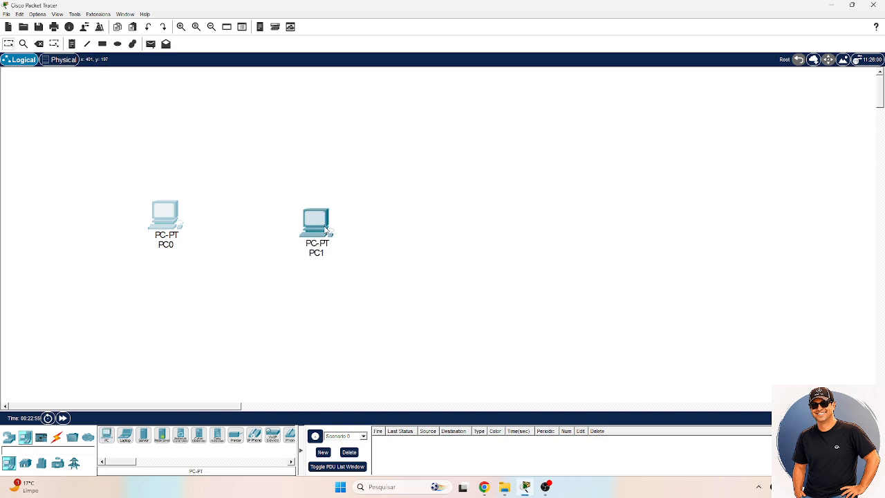
left_click(270, 280)
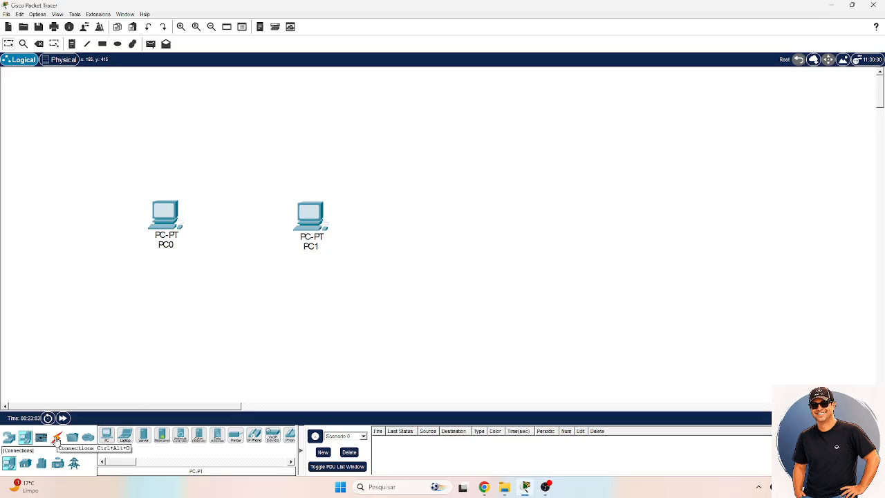
- Connect PC0's FastEthernet0 port to PC1's FastEthernet0 port with a Copper Cross-Over cable
left_click(57, 440)
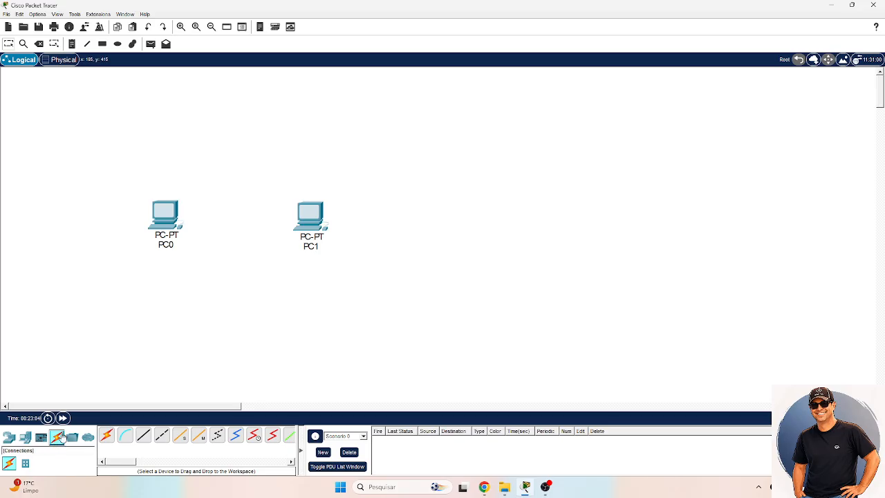
left_click(163, 439)
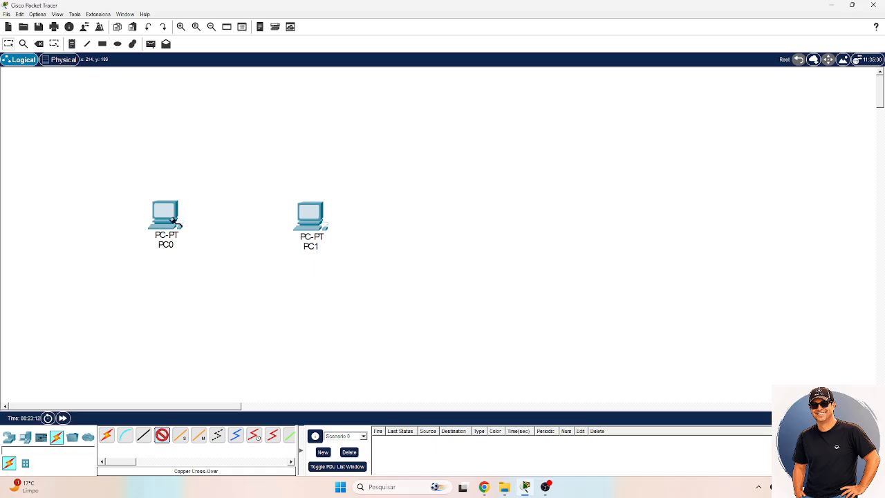
left_click(176, 220)
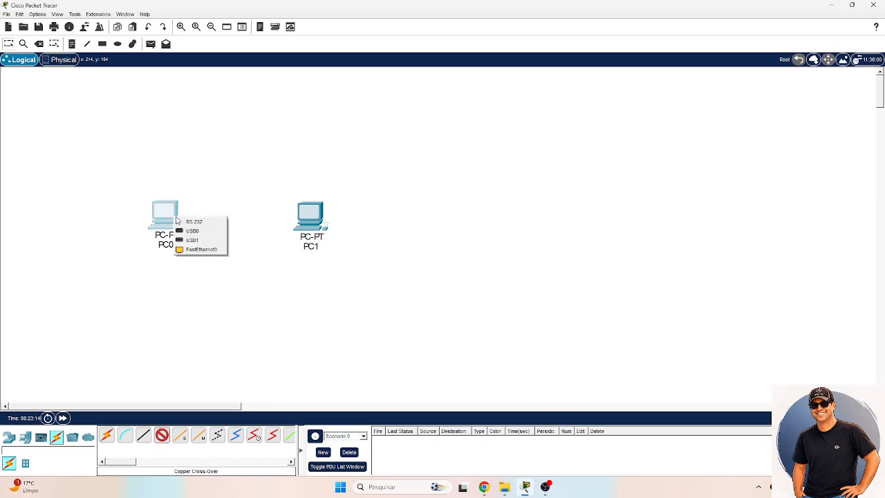
left_click(191, 250)
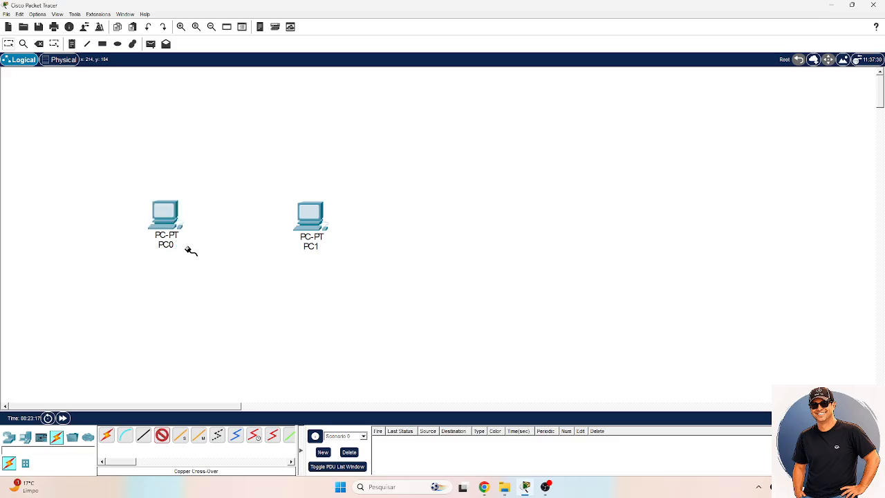
left_click(311, 216)
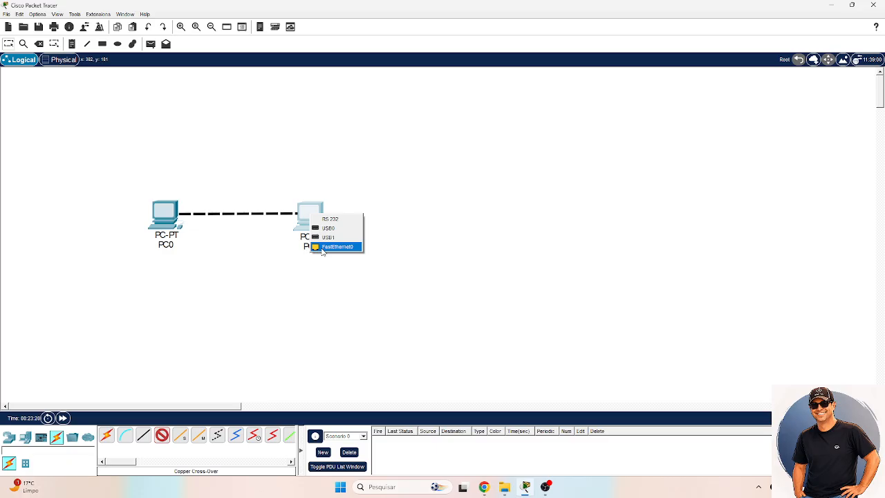
left_click(336, 247)
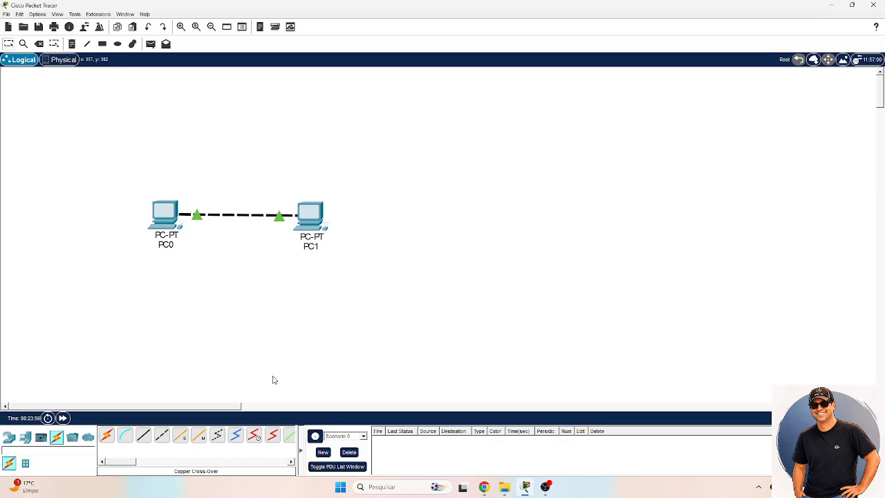
- Place a text note reading "Endereço IP" in the empty workspace area above and to the right of PC1
left_click(72, 44)
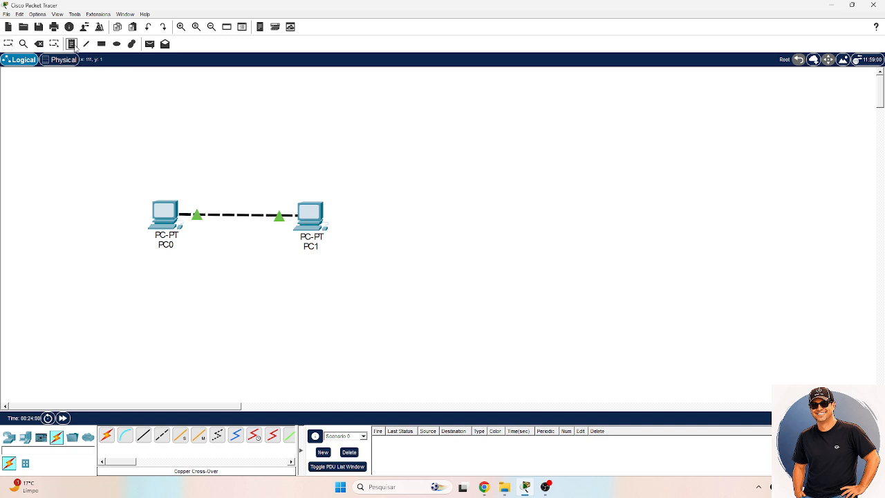
left_click(376, 138)
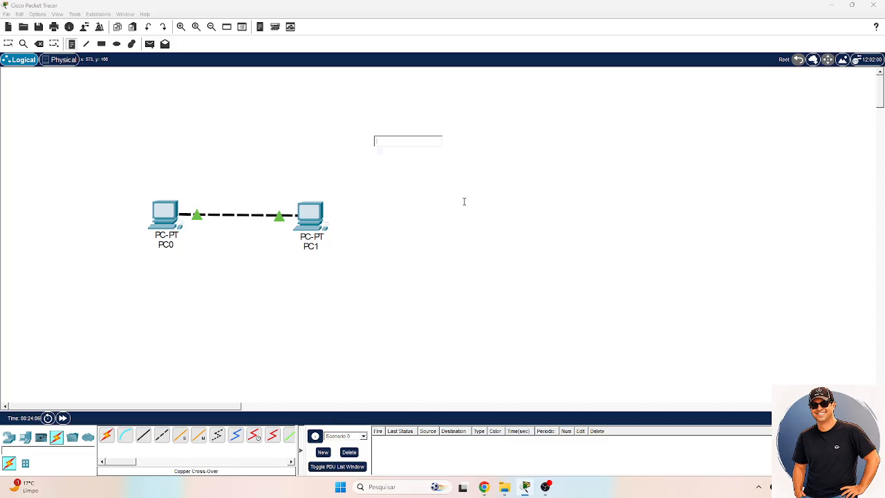
type("End")
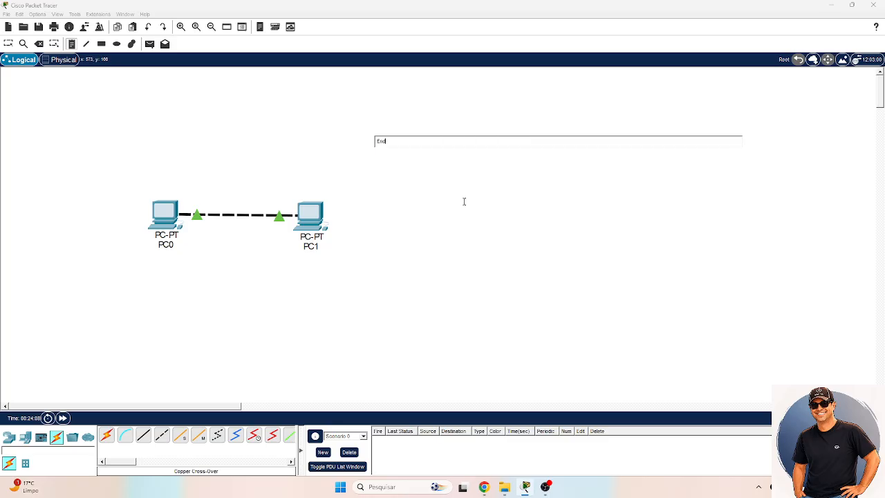
type("ereço IP")
left_click(379, 163)
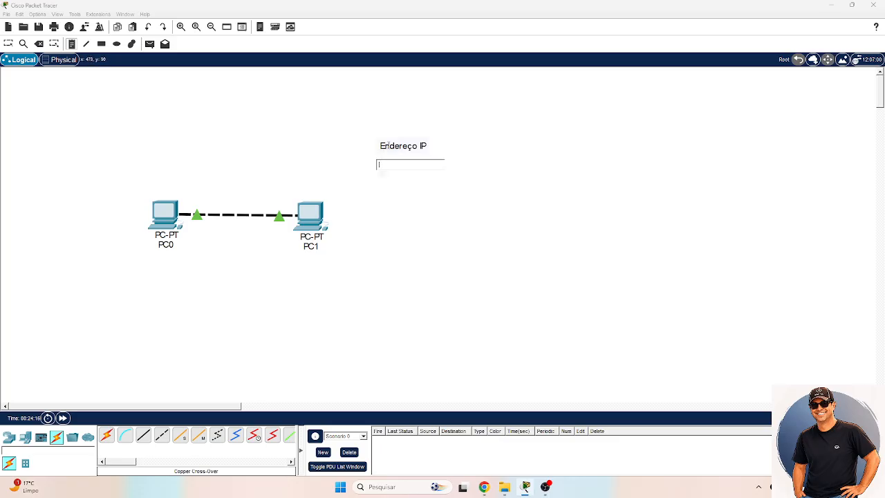
left_click(387, 147)
key("Escape")
- Delete the IP address text note from the workspace
left_click(406, 153)
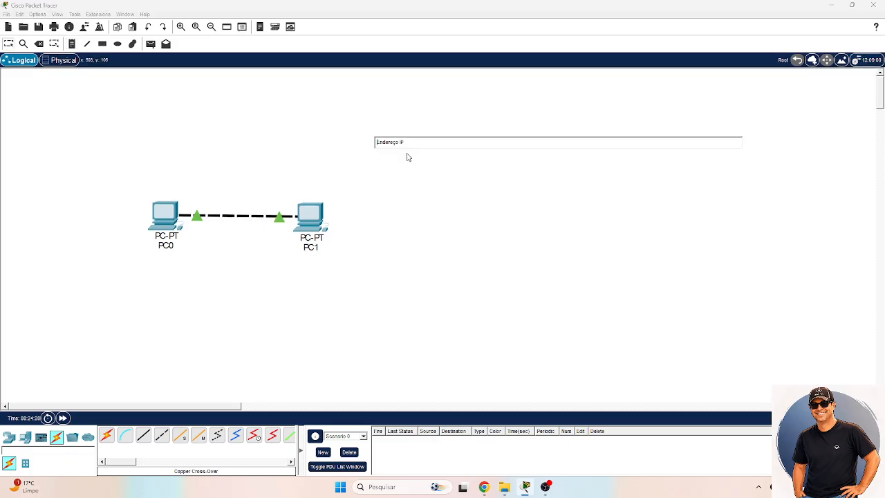
key("Delete")
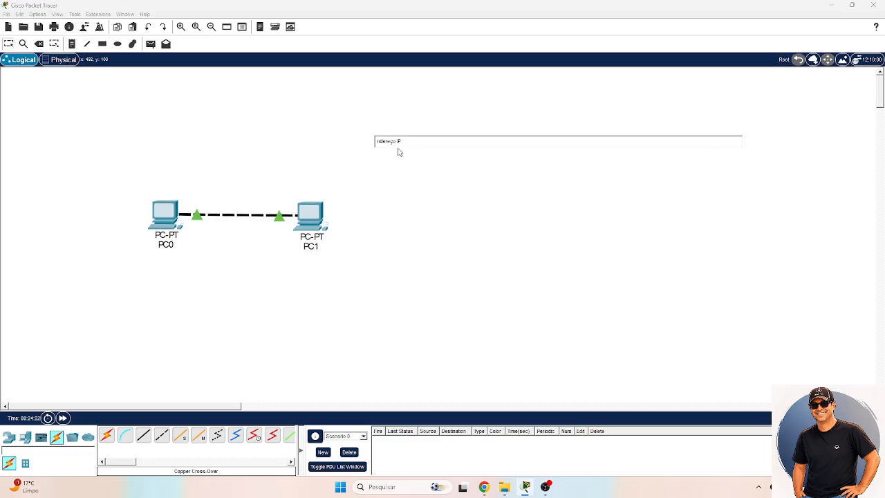
left_click(399, 153)
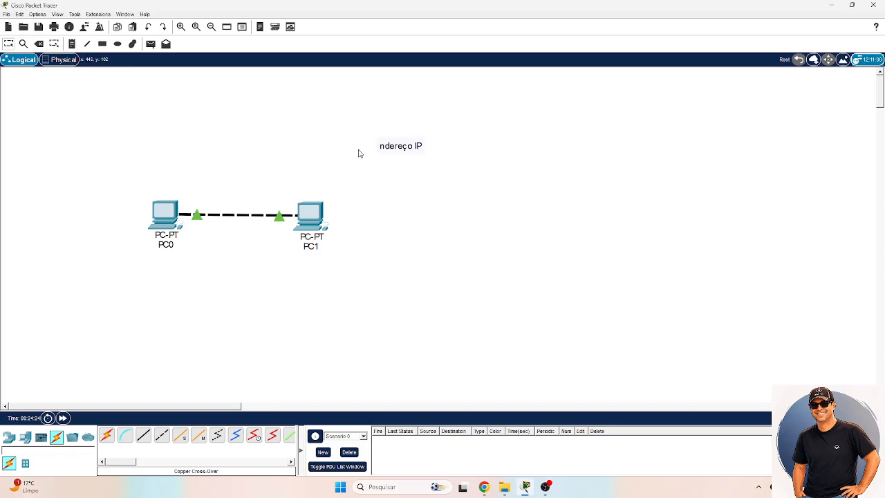
left_click(395, 144)
left_click(390, 158)
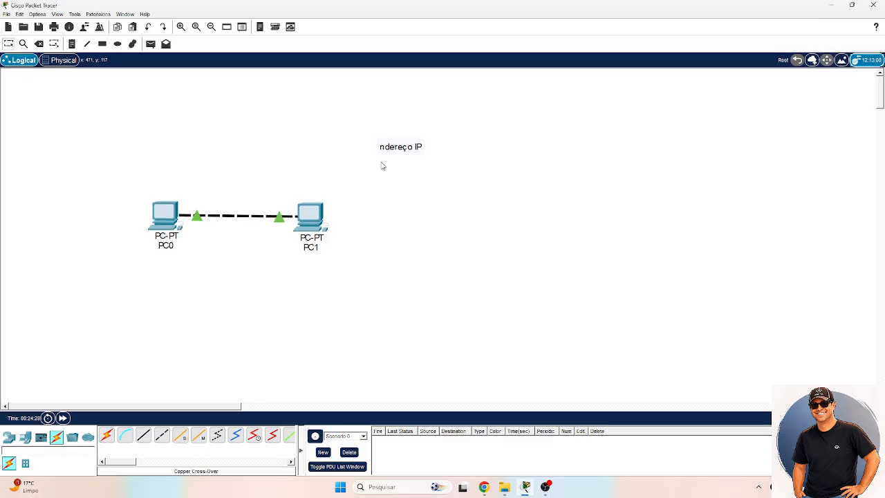
key("Delete")
left_click(413, 148)
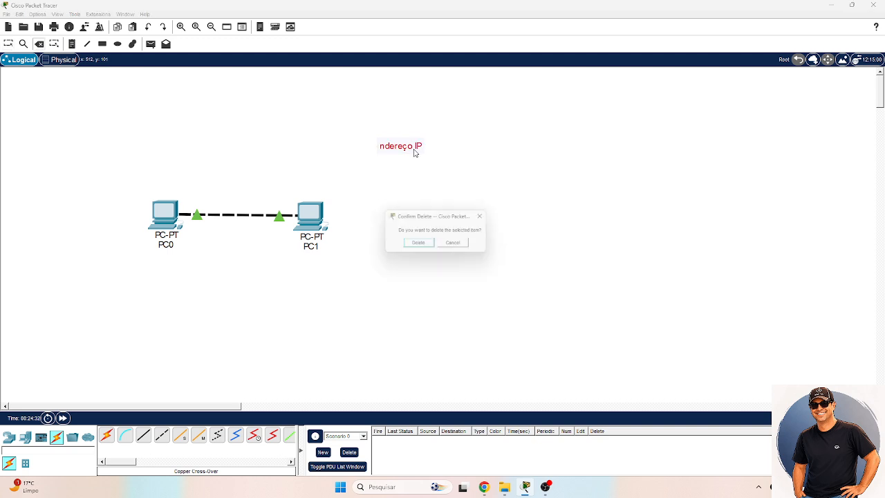
left_click(415, 243)
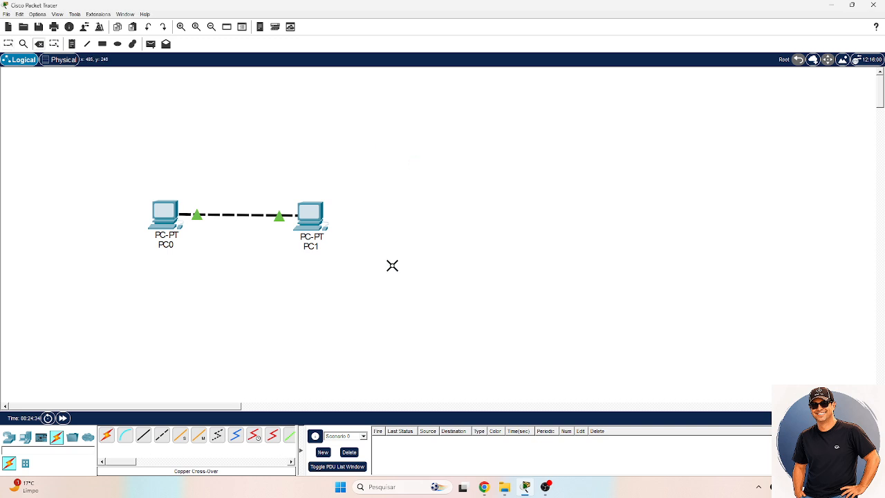
key("Escape")
- Switch to Notepad with a blank document and position its window to the right of the two PCs
left_click(399, 488)
type("bloco de notas")
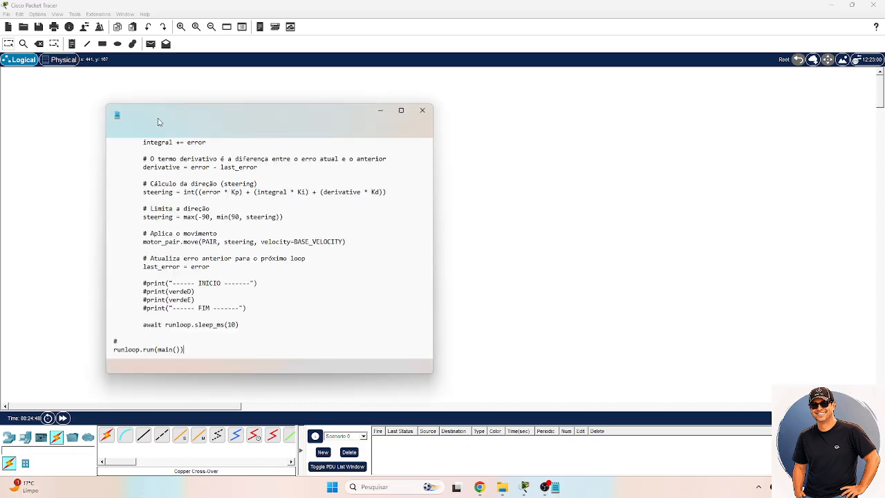
left_click(125, 132)
left_click(135, 144)
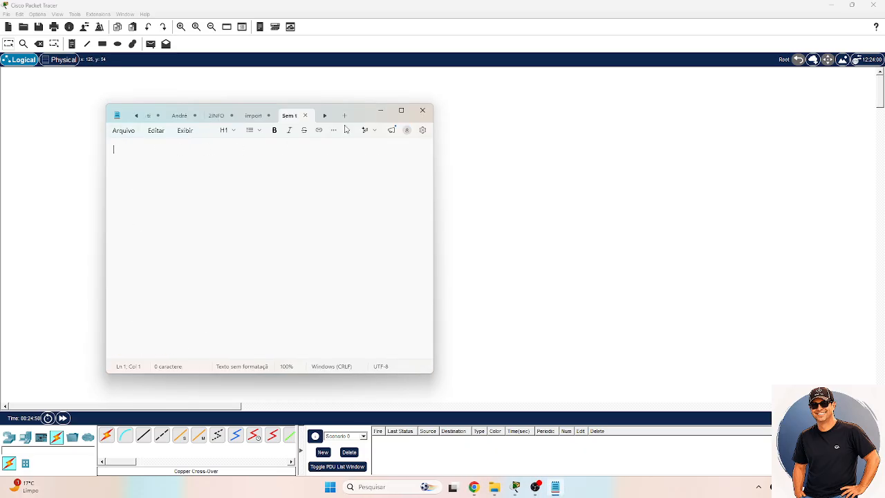
left_click(405, 110)
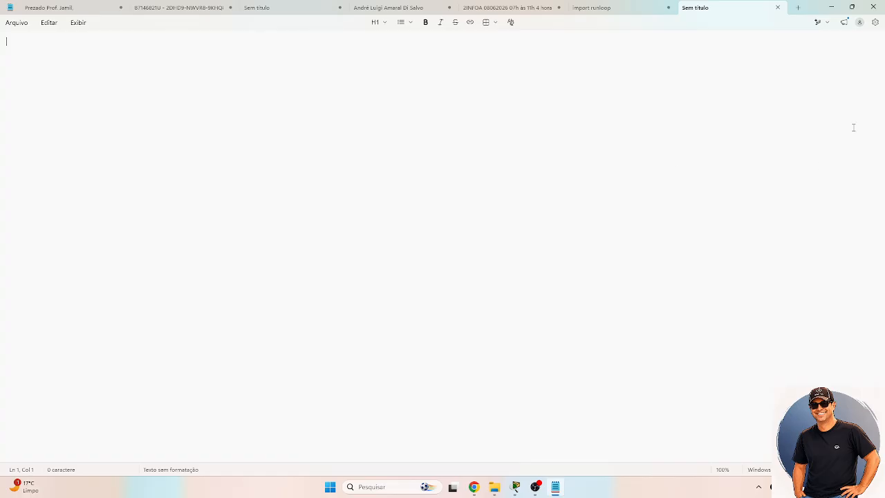
left_click(852, 7)
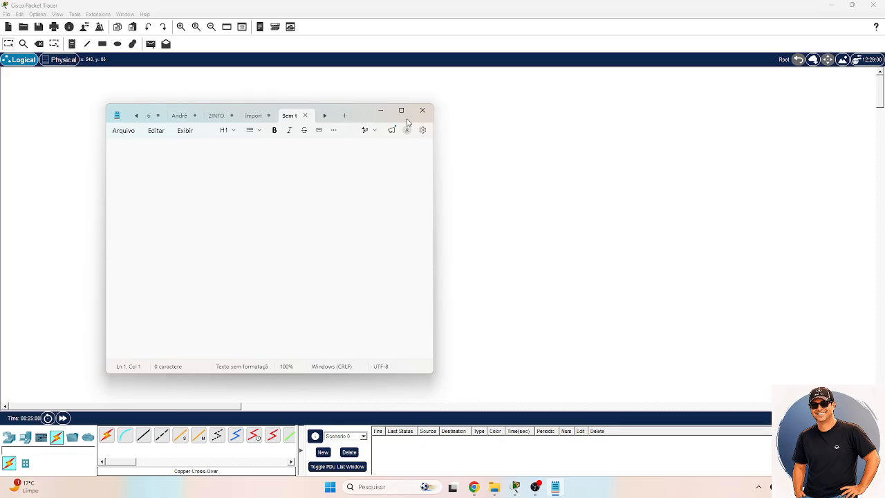
left_click_drag(370, 122, 624, 110)
- Write the heading "Endereço IP" in the blank document, followed by an empty line
type("Endere")
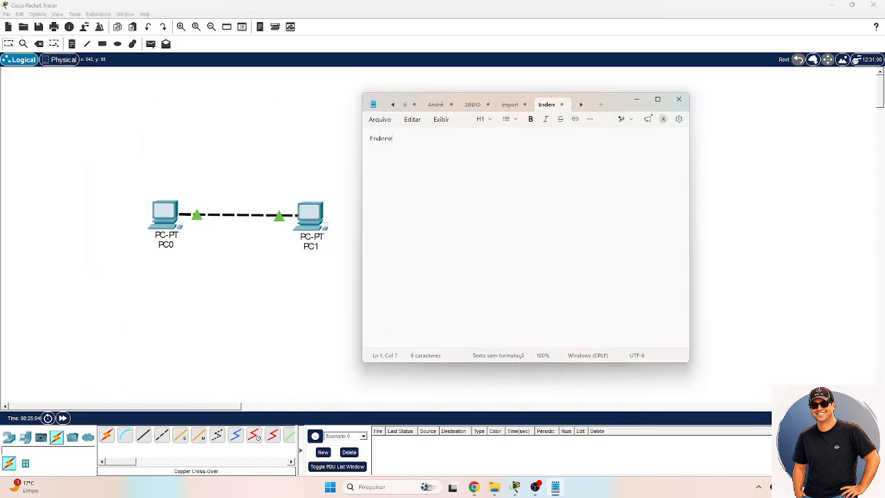
type("ço IP")
key("Return")
type("´")
key("Return")
- Add the lines "Versão 4" and "4 octetos" below the heading
key("Return")
type("4")
key("BackSpace")
key("BackSpace")
type("Versão 4")
key("Return")
type("4 octetos")
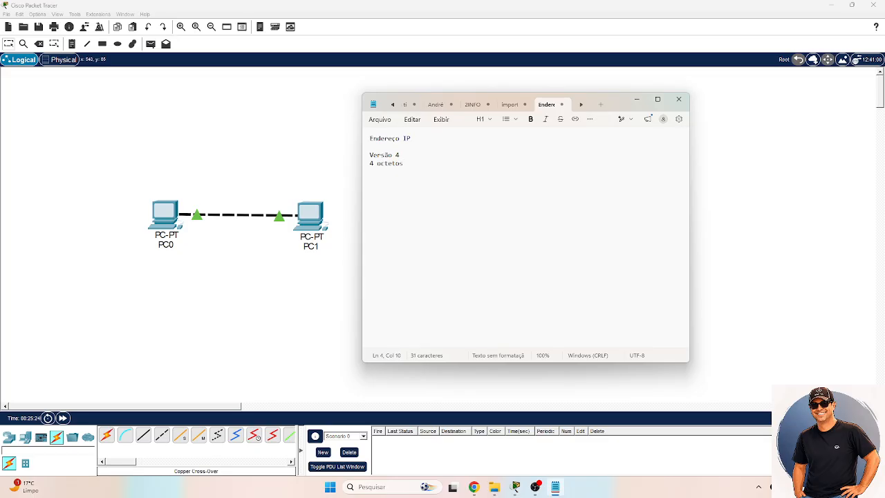
- Add the line "Máscara" below the octets line
key("Return")
key("Return")
type("N")
key("BackSpace")
type("Máscara")
- Add the network line "Rede: 192.168.0.0" after an empty line
key("Return")
type("Rede: 192.168.0.0")
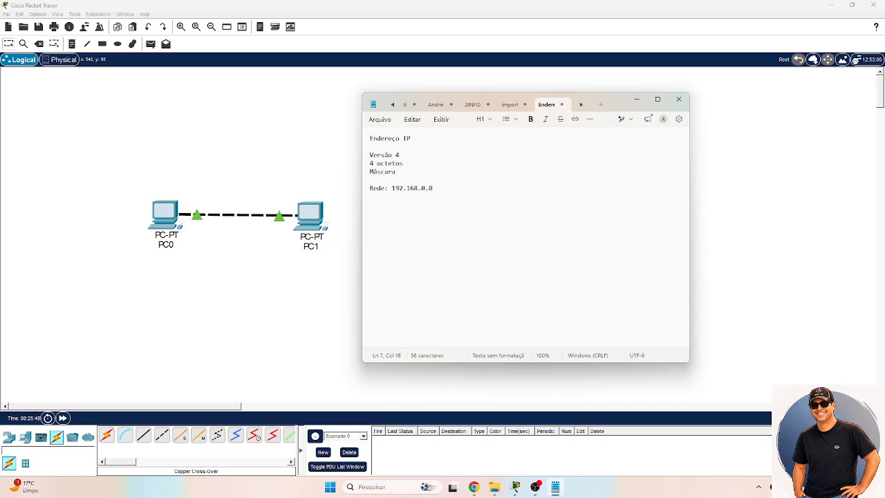
type("Másca")
- Write the line "Máscara: 255.255.255.0" below the network address
key("BackSpace")
key("BackSpace")
key("BackSpace")
key("BackSpace")
type("asc")
key("BackSpace")
key("BackSpace")
key("BackSpace")
type("áscara: 255.255.255.0  -> Máscara")
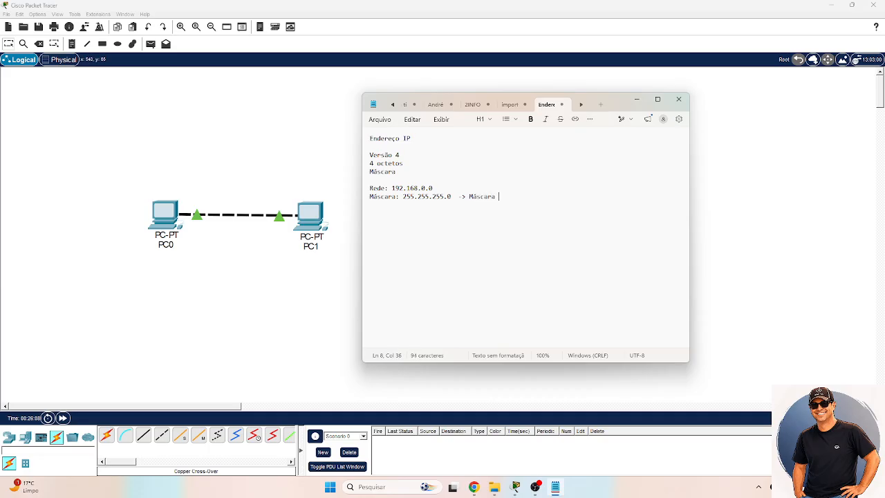
type(" /24")
- Append the prefix note "-> Máscara /24" to the 255.255.255.0 mask line
key("Return")
left_click_drag(369, 155, 392, 155)
left_click(385, 163)
left_click(373, 155)
key("shift+Down")
- Start the binary mask with the octet "11111111." after an empty line below the decimal mask
key("Down")
key("Return")
type("11111111.")
- Copy the first binary octet and paste it three more times, separated by dots, to form 11111111.11111111.11111111.11111111
key("Left")
key("shift+Home")
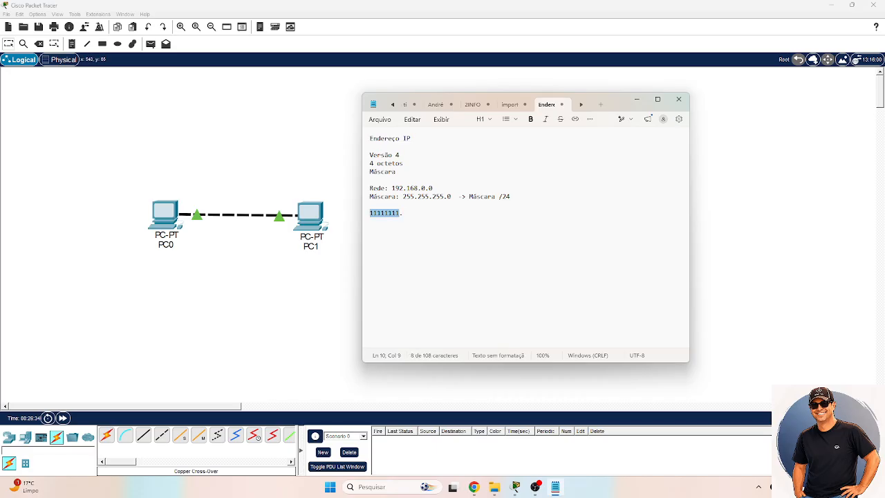
key("ctrl+c")
key("End")
key("ctrl+v")
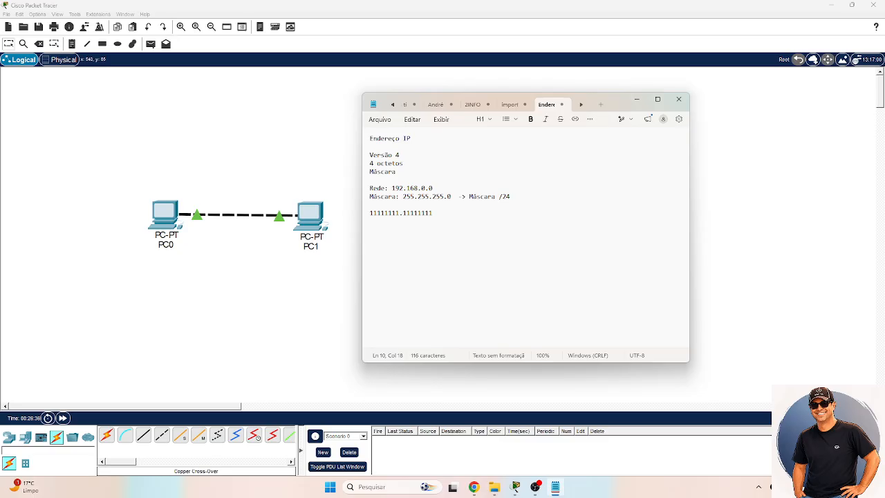
type(".")
key("ctrl+v")
type(".")
key("ctrl+v")
key("shift+Left")
key("shift+Left")
key("shift+Left")
key("shift+Left")
key("shift+Left")
key("shift+Left")
key("shift+Left")
key("shift+Left")
key("shift+Left")
key("shift+Left")
key("shift+Left")
key("shift+Left")
key("shift+Left")
key("shift+Left")
key("shift+Left")
key("shift+Left")
key("shift+Left")
key("shift+Left")
key("shift+Left")
key("shift+Left")
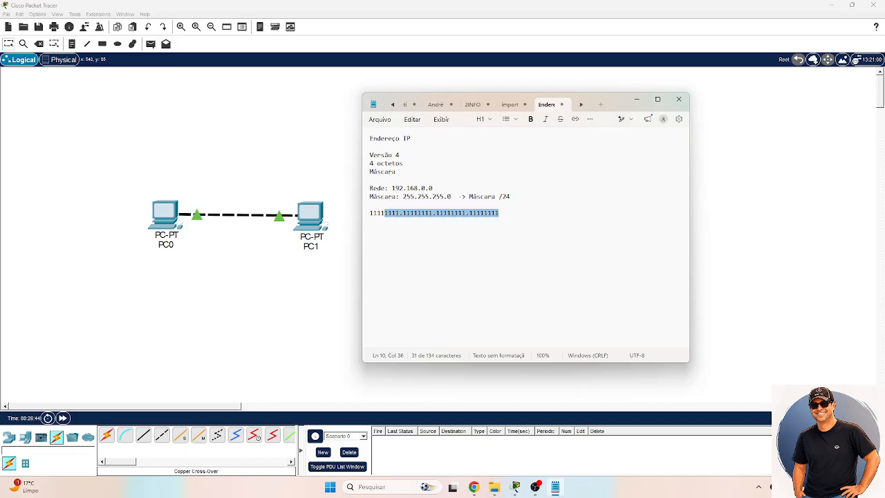
key("shift+Left")
key("shift+Left")
key("shift+Left")
key("shift+Left")
key("Up")
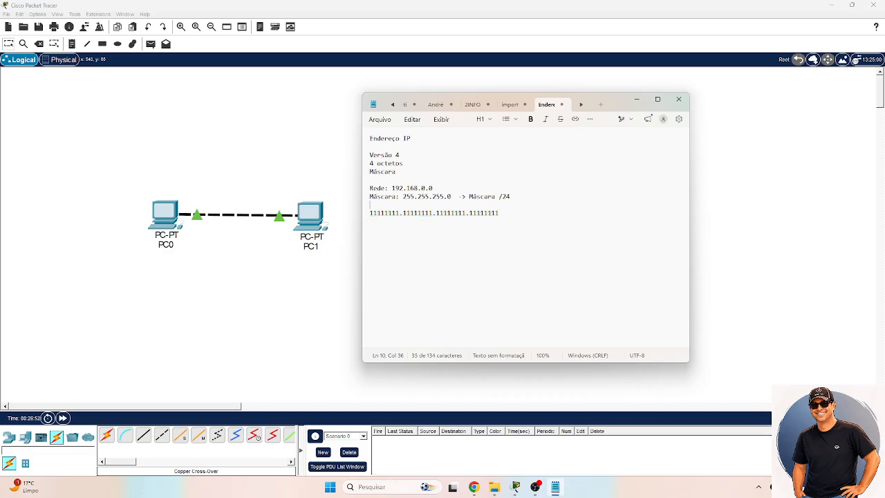
- Replace the last octet of the binary mask with 00000000 and highlight it
key("Down")
key("End")
key("ctrl+shift+Left")
type("00000000")
left_click_drag(499, 213, 470, 213)
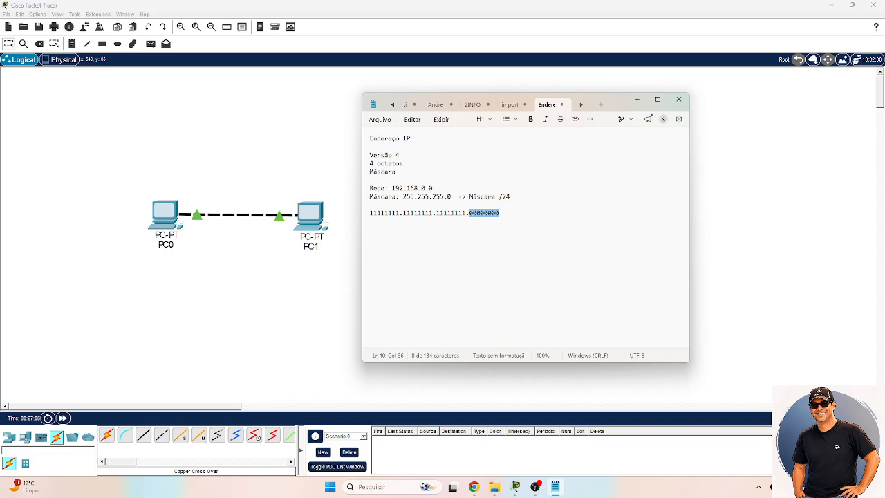
- Highlight the all-ones octets of the binary mask, ending with the first octet
left_click(469, 213)
left_click_drag(466, 213, 369, 213)
left_click(436, 213)
left_click(400, 213)
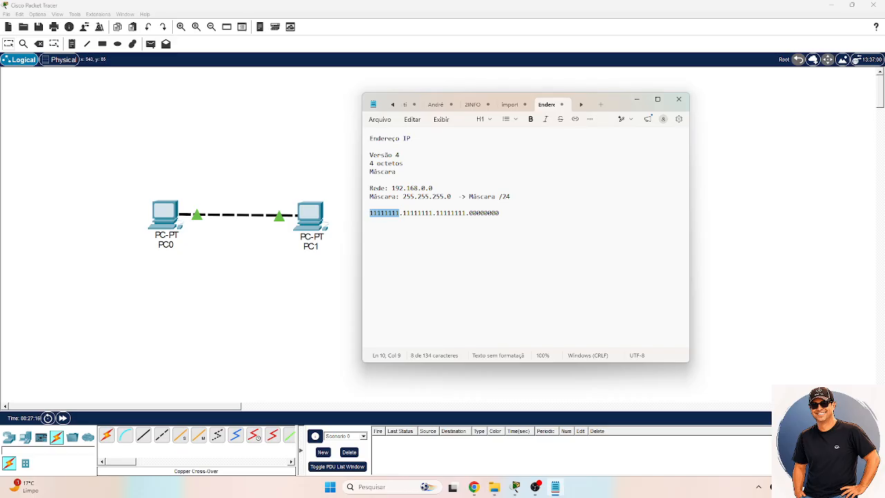
- Add the line "3 x 8 = 24 bits" directly below the binary mask
key("End")
key("Return")
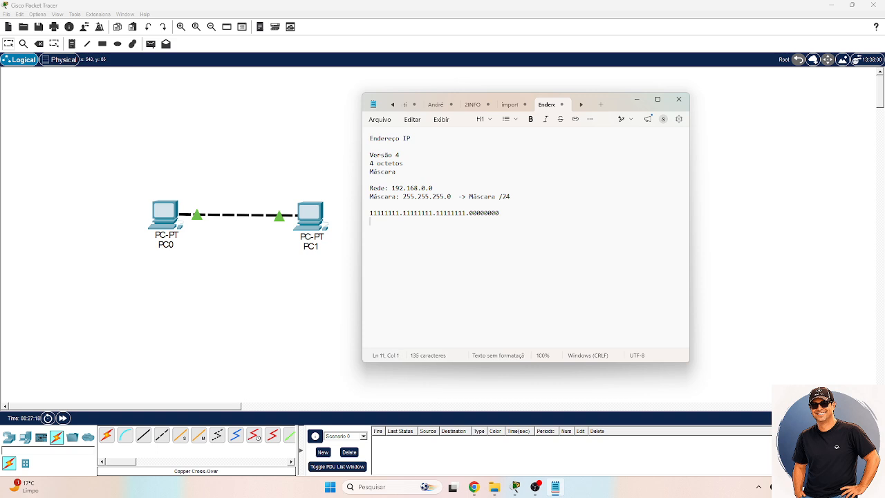
type("3 x 8 = 24 bits")
- After an empty line, add the lines "Rede: 192.168.0.0" and "Máscara: 255.255.255.0" at the end of the notes
key("Return")
key("Return")
type("Rede: 192")
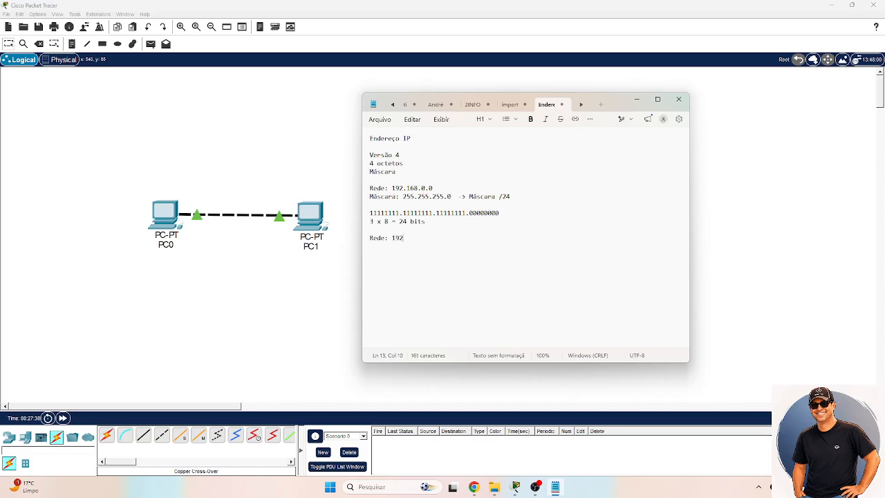
type(".168.0.0 ")
type("Máscara")
type(": ")
type("255.255.")
type("255.0")
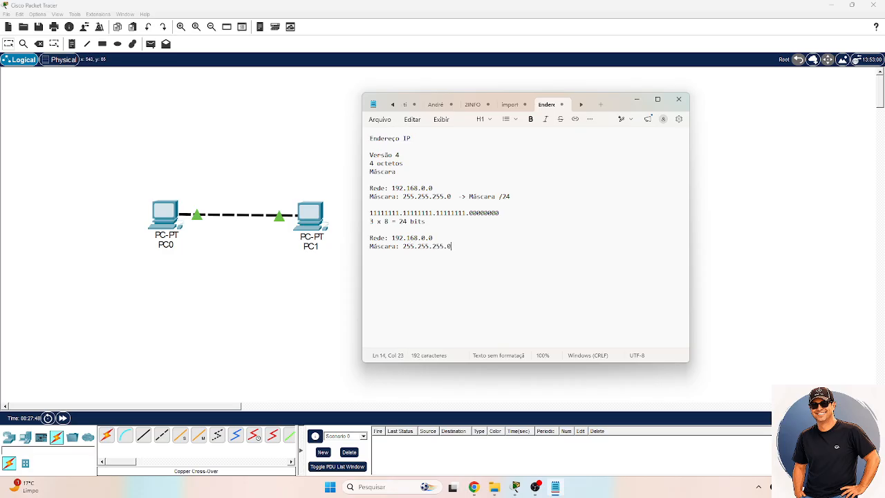
- Highlight the network part 192.168.0 and the final host octet in the newly added Rede line
key("Left")
key("Left")
key("Left")
key("Left")
key("Left")
key("shift+Left")
key("shift+Left")
key("shift+Left")
key("shift+Left")
key("shift+Left")
key("shift+Left")
key("shift+Left")
key("shift+Left")
key("shift+Left")
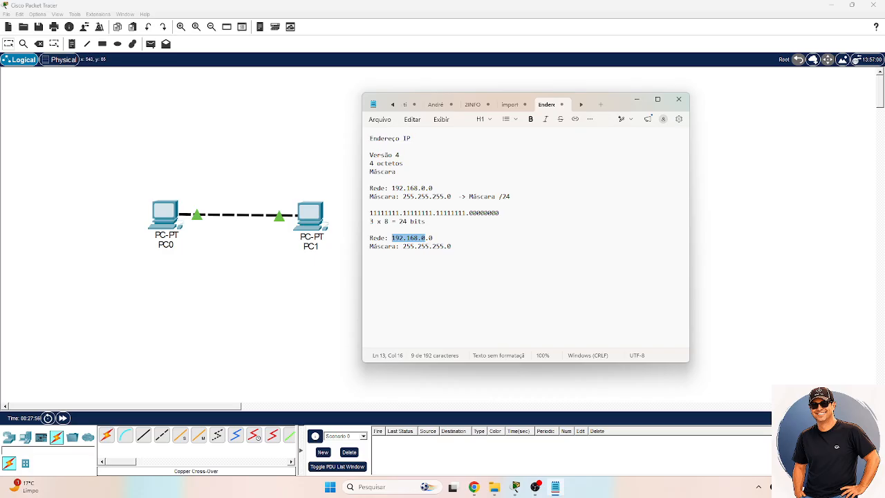
key("Right")
key("shift+Right")
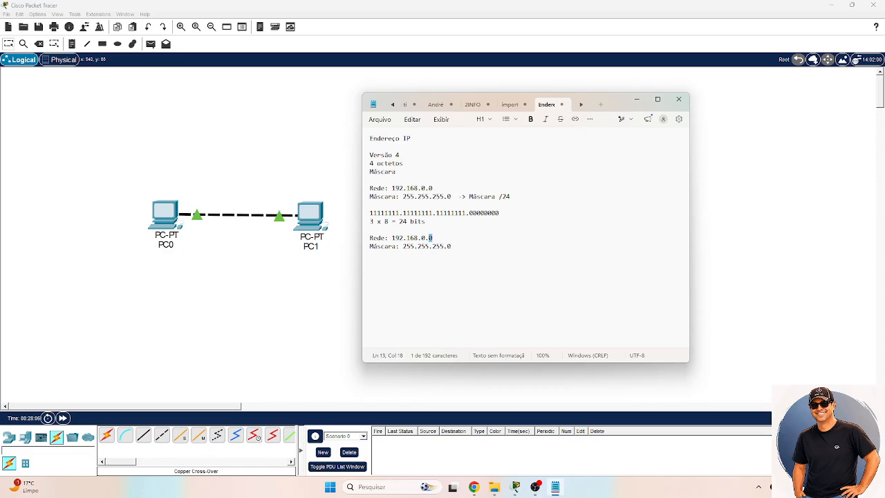
- Add the line "Endereço da rede: 192.168.0.0" after an empty line below the second mask line
key("Down")
key("End")
type("Endereço da rede: 192.168.")
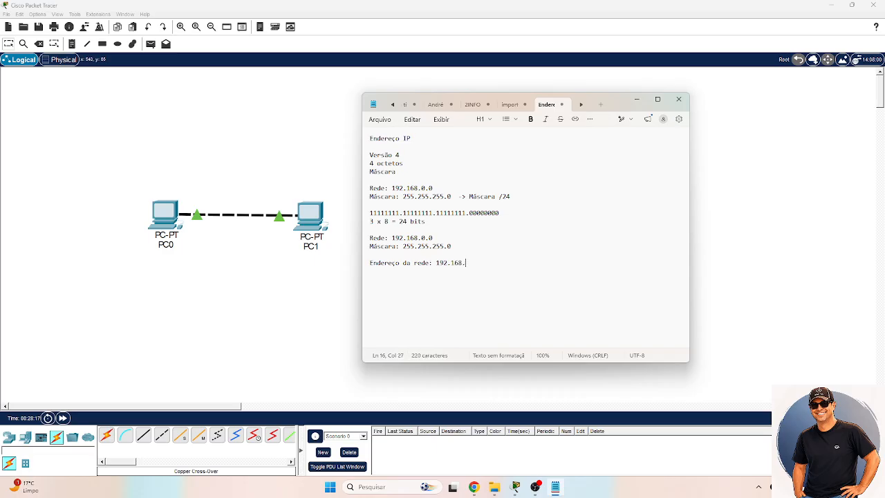
type("0.0")
- Add the line "1º IP: 192.168.0.1" below the network address
key("Return")
type("1º IP: ")
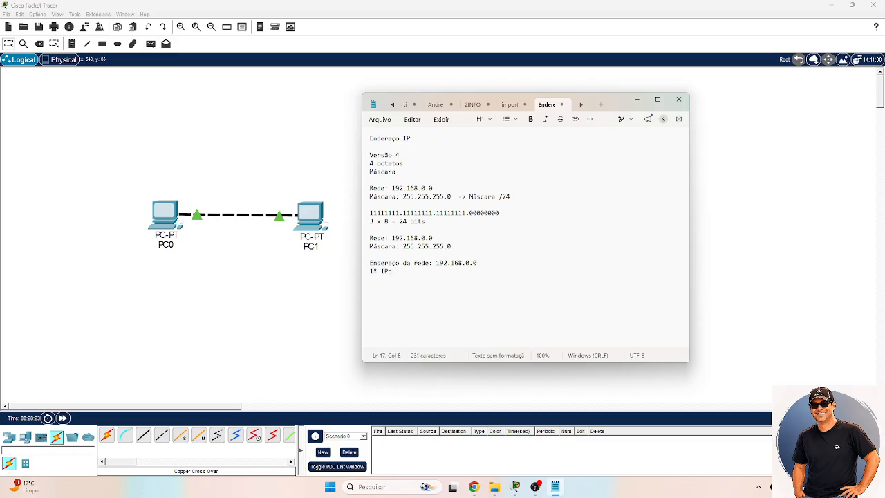
type("192.168.0.1")
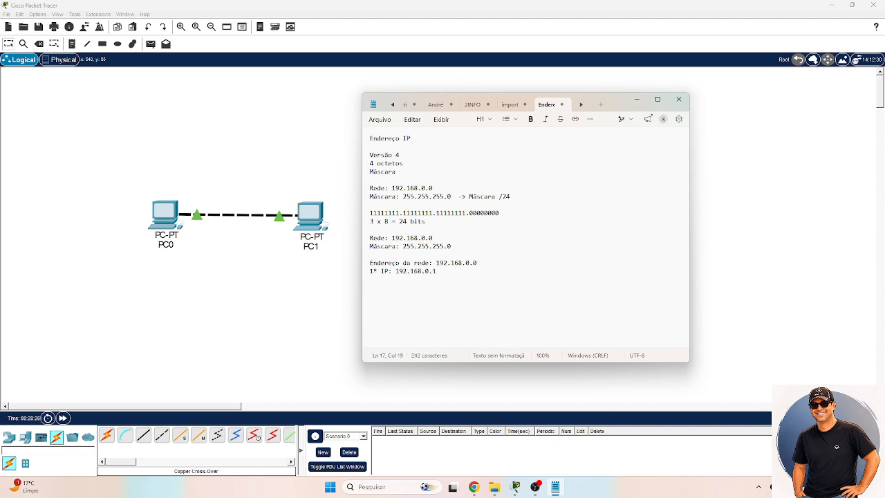
- Add the line "Último endereço: 192.168.0.254" below the first IP
key("Return")
type("Último endereço: 192.168.0.254")
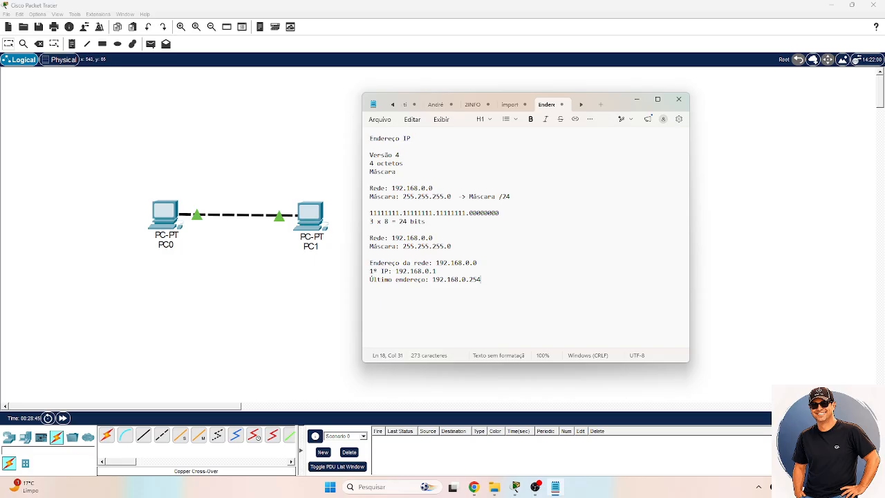
- Add the line "Broadcast: 192.168.0.255" below the last address
key("Return")
type("Broadcast: 192.168.0.255")
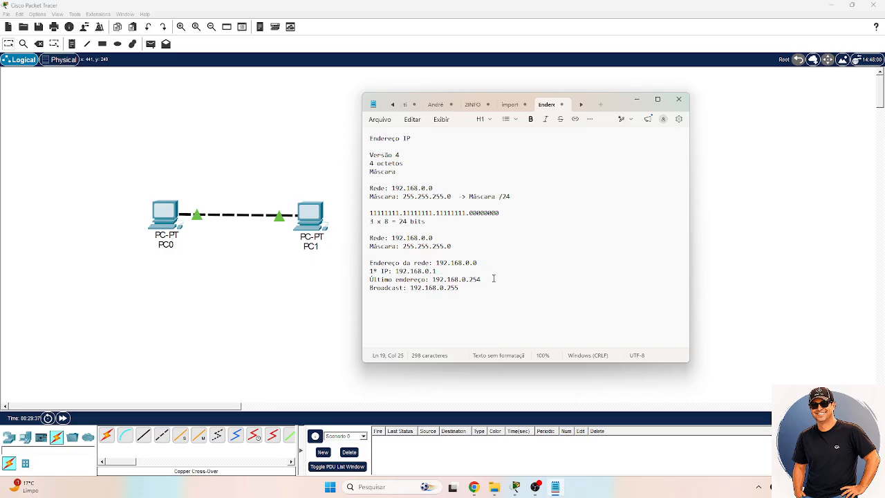
- Highlight the address in the Último endereço line, then return to the end of the notes
mouse_move(494, 278)
left_mouse_down()
mouse_move(371, 279)
mouse_move(395, 272)
mouse_move(484, 279)
left_mouse_up()
left_click(433, 280)
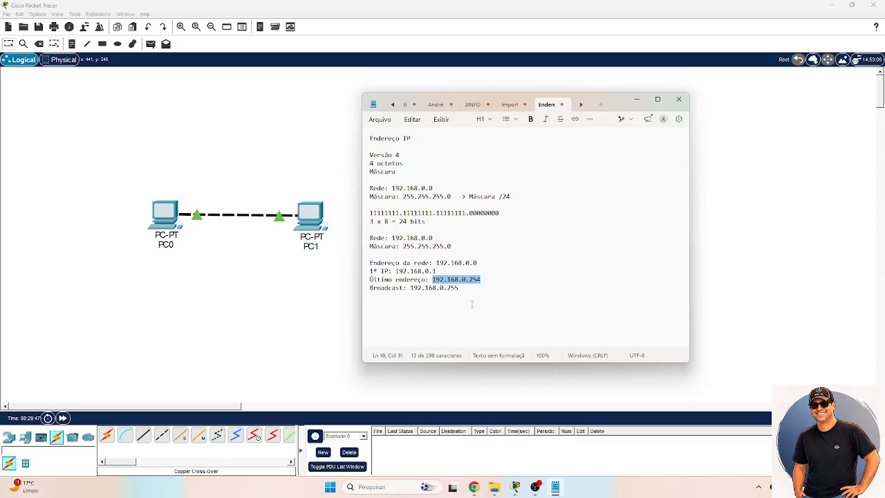
left_click(473, 305)
- After an empty line, list the example addresses 192.168.1.10 and 192.168.0.11 on separate lines
key("Return")
key("Return")
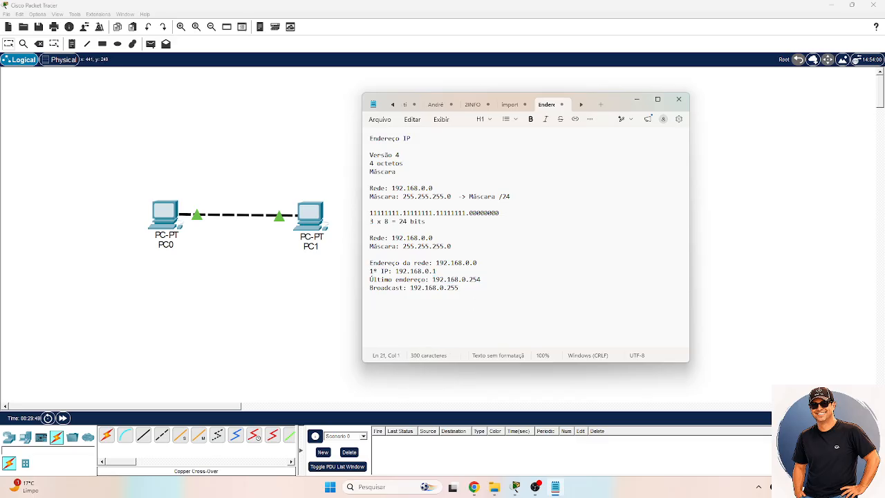
type("192.168.1.10")
key("Return")
type("192.168.0.11")
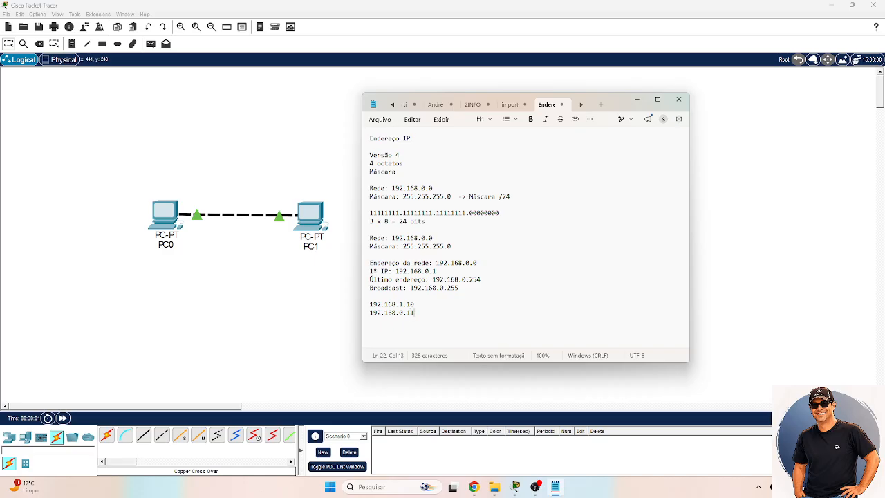
- Append the network "- 192.168.1.0" to the 192.168.1.10 line and "- 192.168.0.0" to the 192.168.0.11 line
key("Up")
key("Down")
key("Up")
type("- 192.168.1.0")
key("Down")
type("- 192.168.0.0")
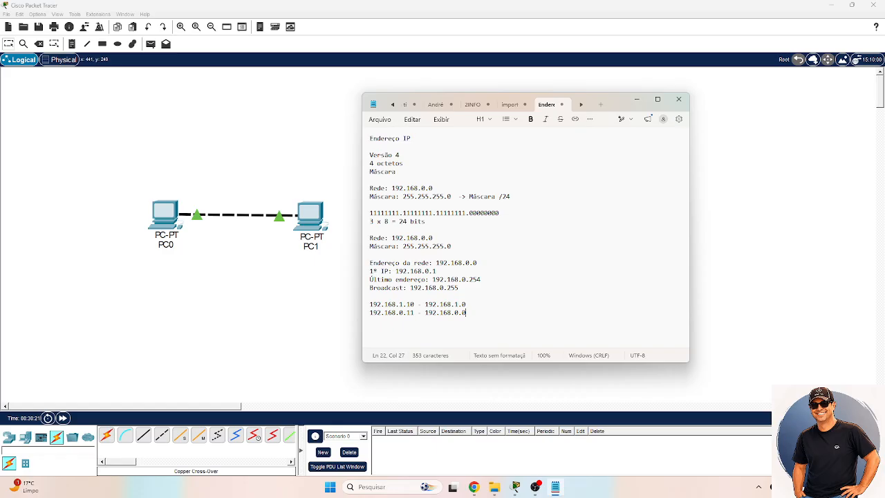
- Highlight the example address 192.168.1.10 to compare its network with the address below it
key("Up")
key("Left")
key("Left")
key("Left")
key("Left")
key("Left")
key("Left")
key("Left")
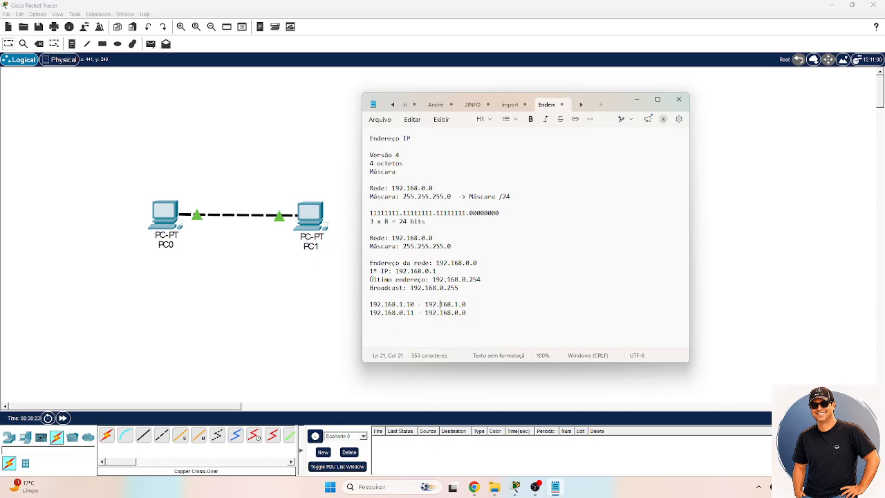
key("shift+Left")
key("shift+Left")
key("shift+Left")
key("shift+Left")
key("shift+Left")
key("shift+Left")
key("shift+Left")
key("shift+Left")
key("shift+Left")
key("shift+Left")
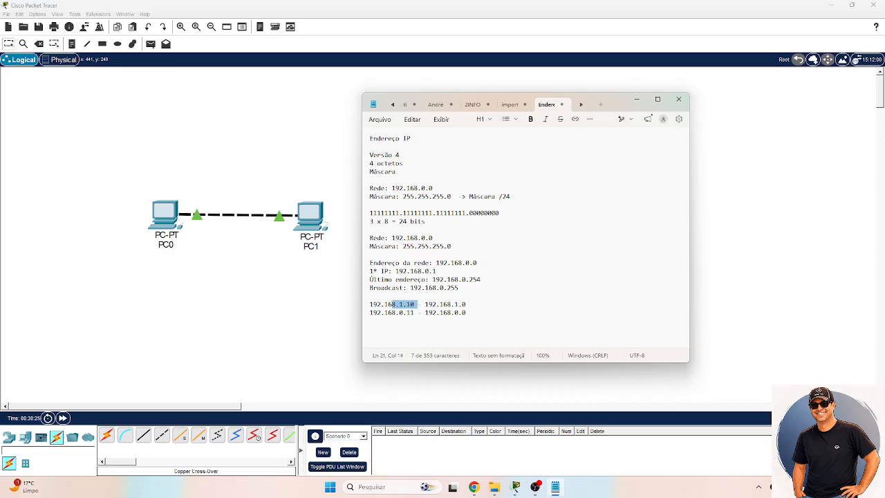
key("shift+Left")
key("shift+Left")
- Add the line "PC0 - 192.168.0.1" after an empty line below the example addresses
key("Down")
key("End")
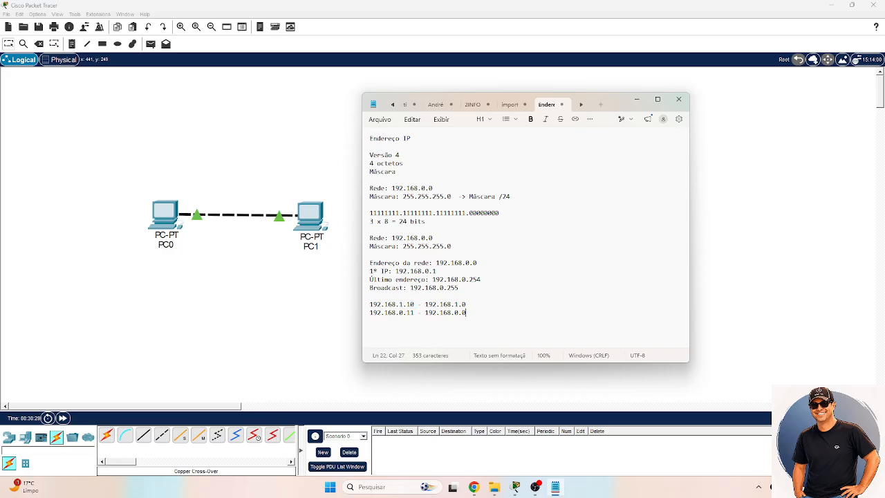
key("Return")
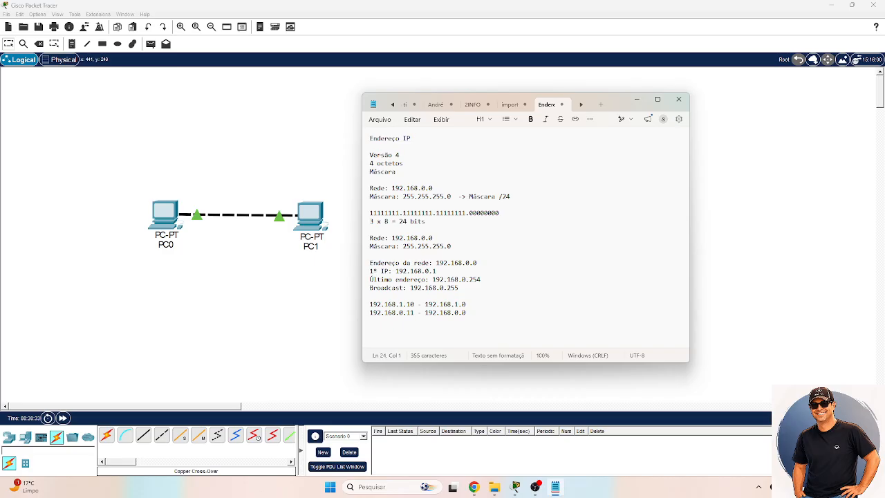
type("PC0 - 192.168.0.1")
- Add the line "PC1 - 192.168.0.2" below the PC0 address
key("Return")
type("PC1 - 192.")
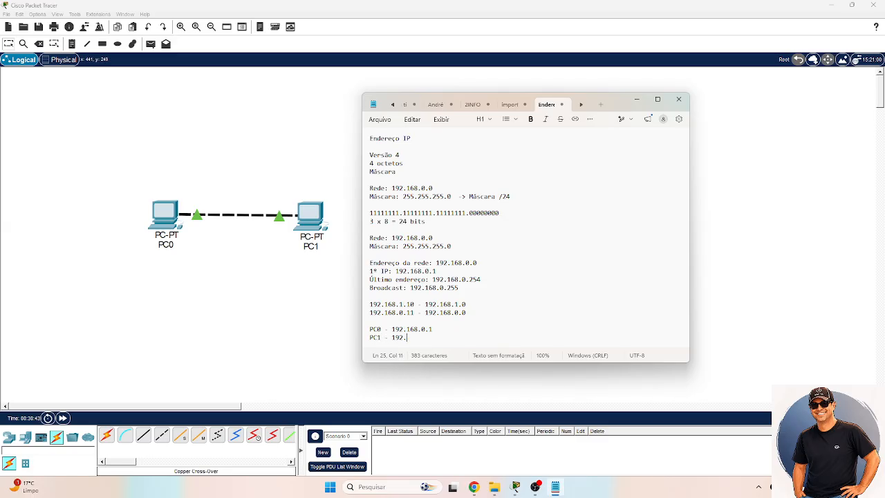
type("168.0.2/24/24")
- Append the prefix /24 to the PC0 and PC1 addresses and minimise the notes to return to Packet Tracer
left_click(637, 100)
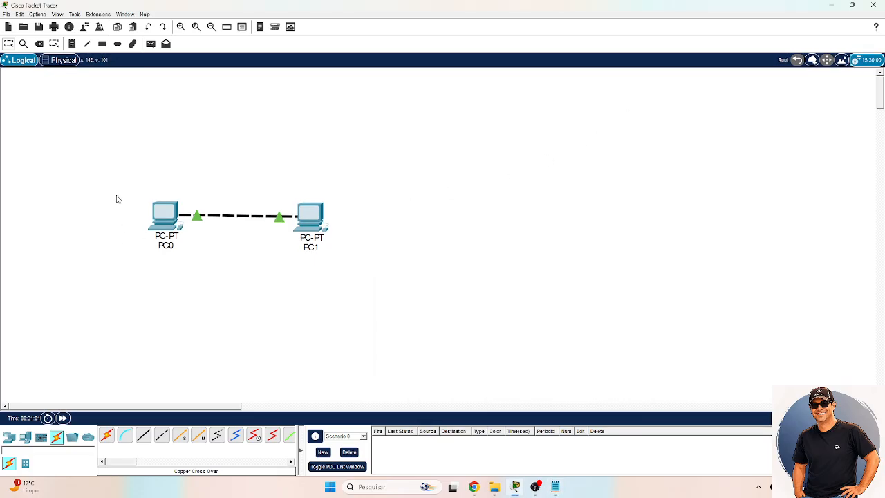
- Configure PC0's FastEthernet0 interface with static IPv4 address 192.168.0.1 and subnet mask 255.255.255.0, and close its window
left_click(167, 220)
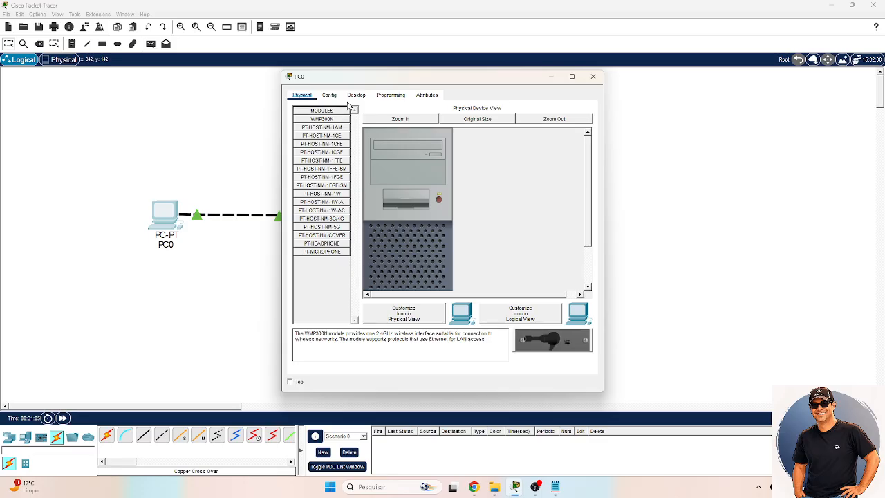
left_click(329, 95)
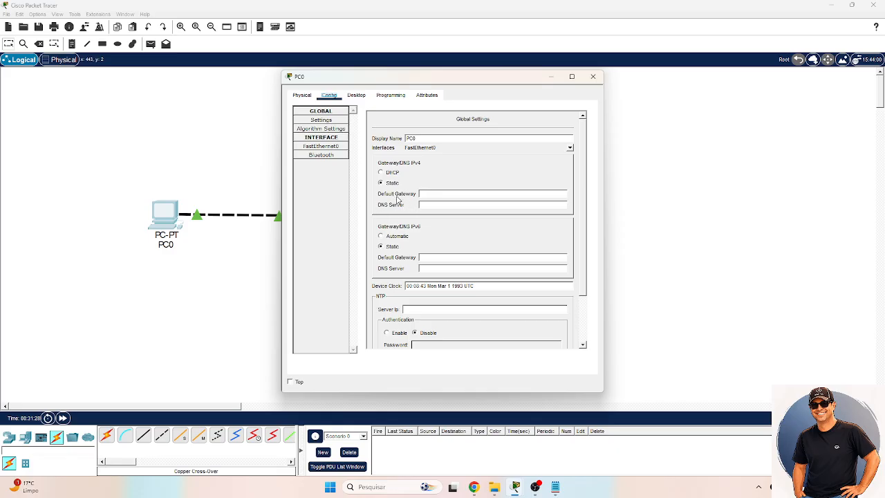
left_click(330, 148)
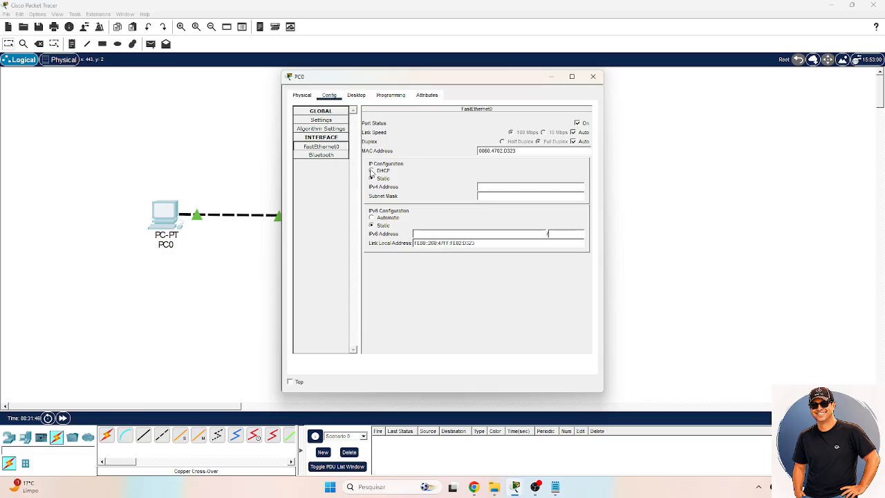
left_click(373, 178)
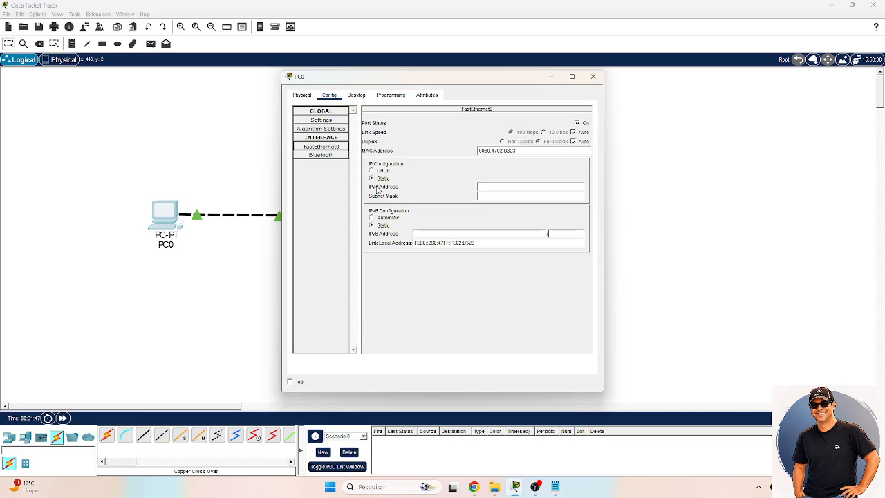
left_click(513, 187)
type("192.168.0.1")
key("Tab")
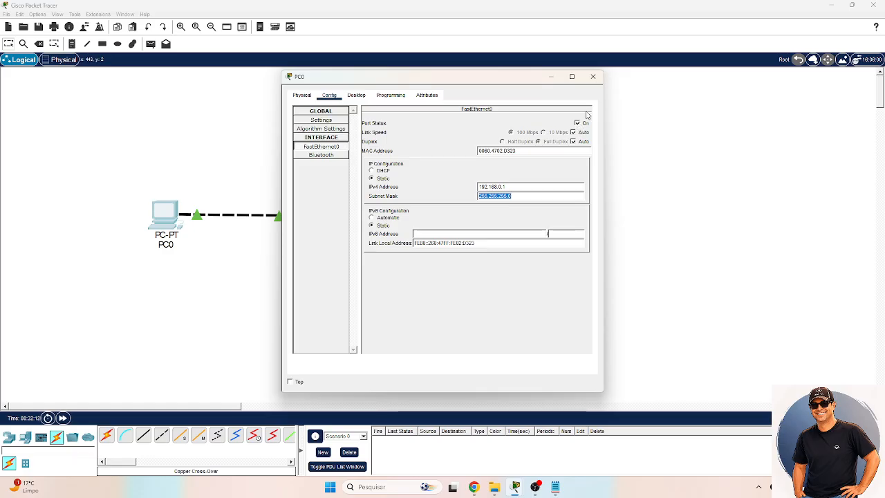
left_click(595, 77)
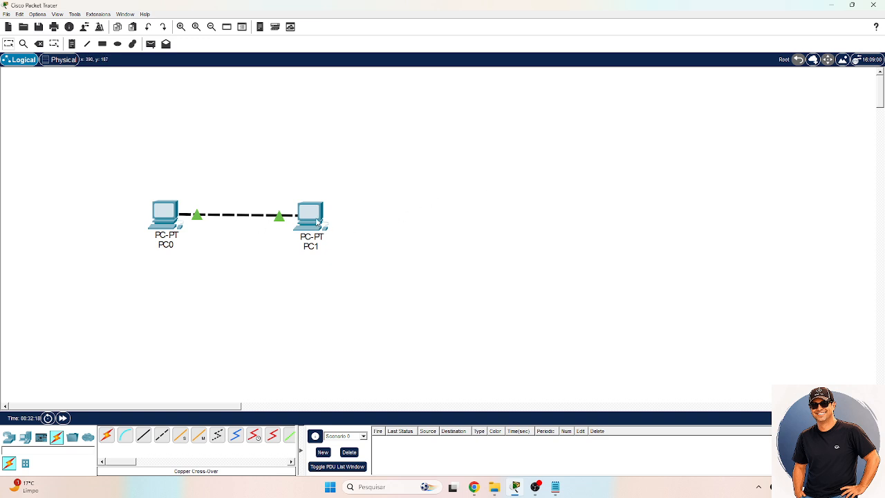
- Configure PC1's FastEthernet0 interface with IPv4 address 192.168.0.2 and subnet mask 255.255.255.0, and close its window
left_click(316, 221)
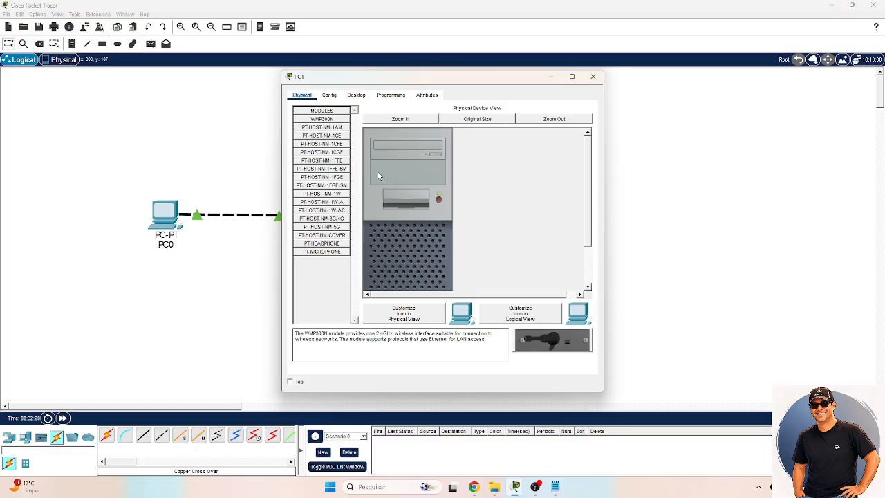
left_click(330, 96)
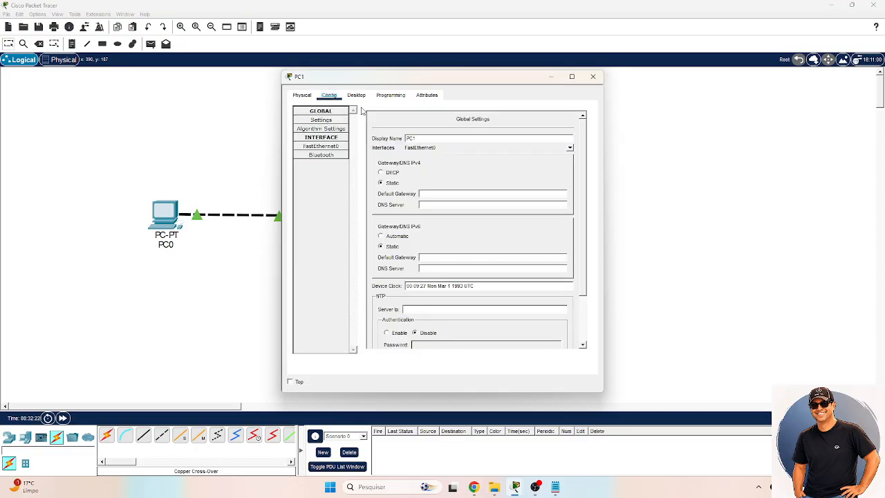
left_click(330, 149)
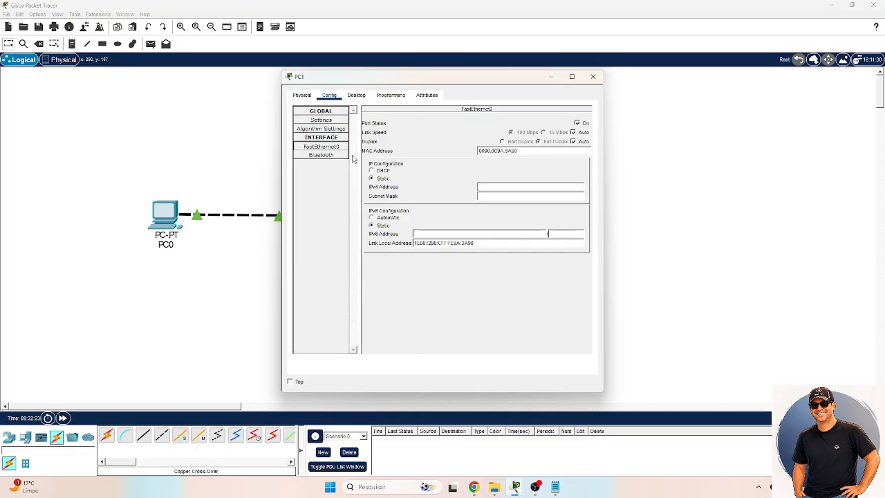
left_click(484, 180)
type("192.168.0.2")
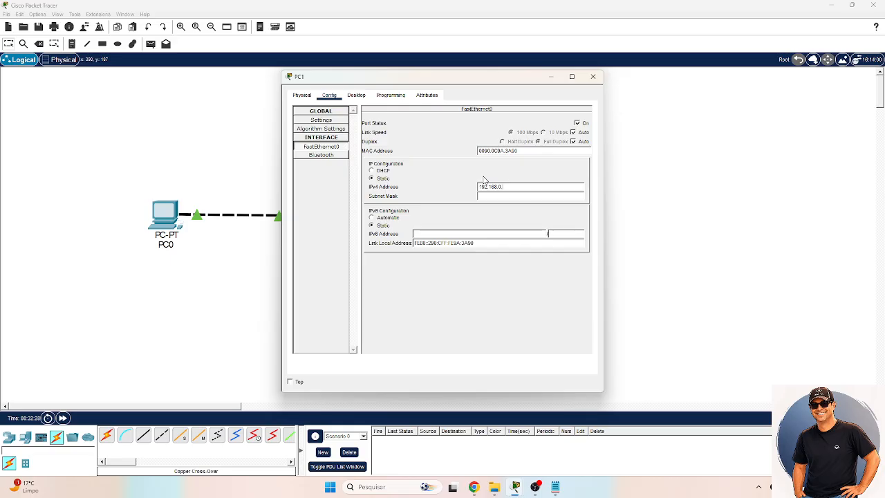
key("Tab")
left_click(593, 78)
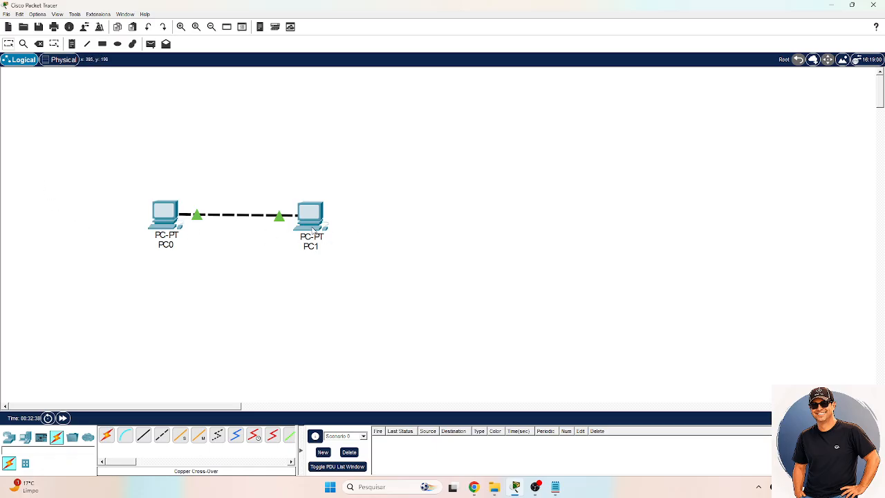
- Open the Command Prompt on PC0
mouse_move(314, 230)
left_click(168, 227)
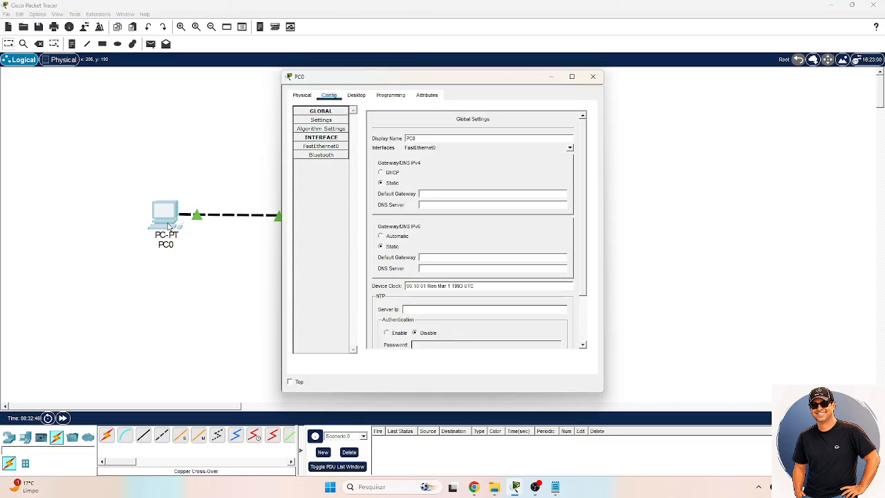
left_click(357, 95)
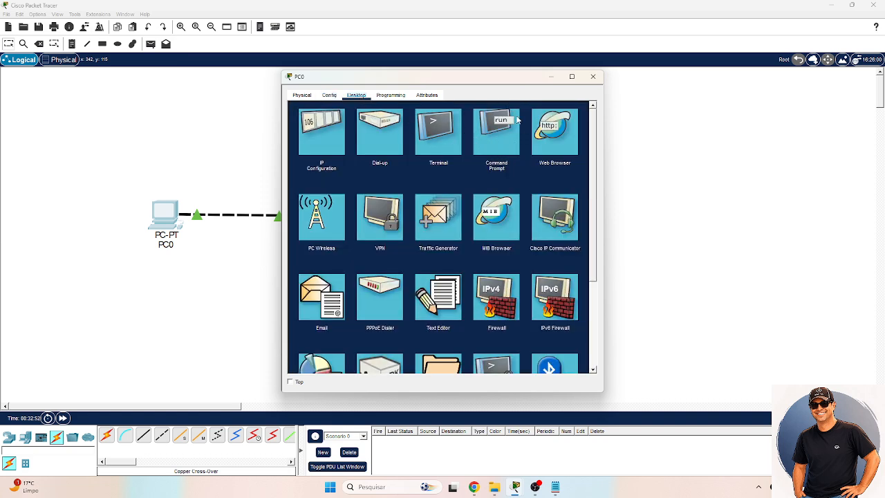
left_click(498, 131)
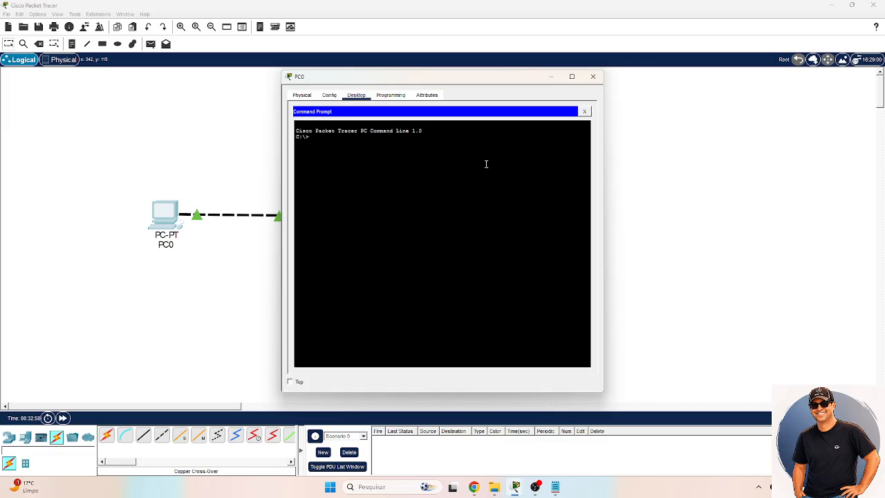
- Run ipconfig on PC0 and highlight the IPv4 address line of its FastEthernet0 connection
type("ipconfig")
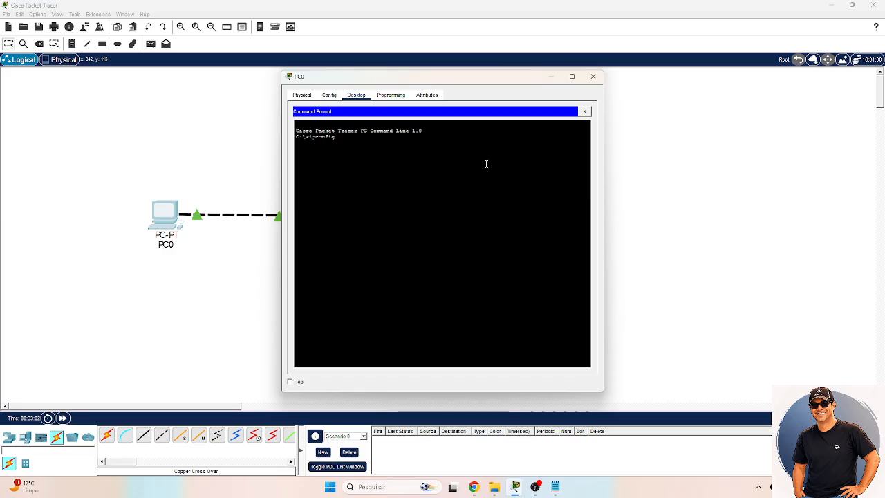
key("Return")
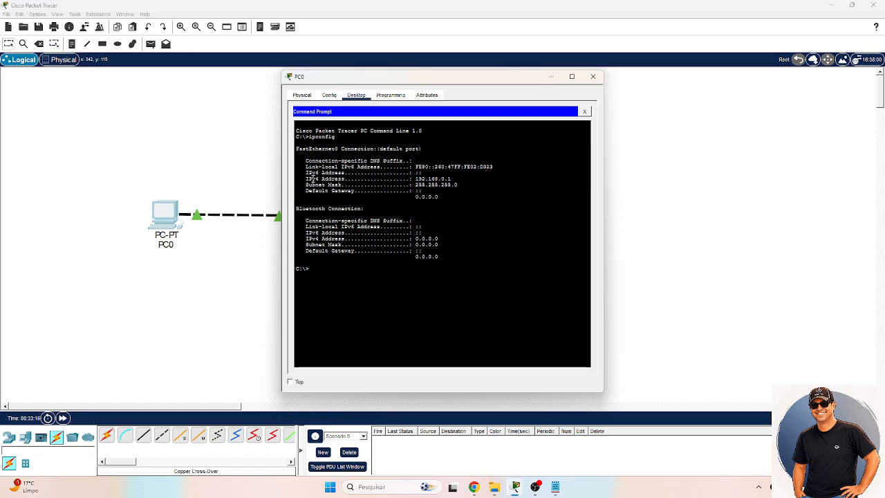
left_click_drag(307, 179, 453, 178)
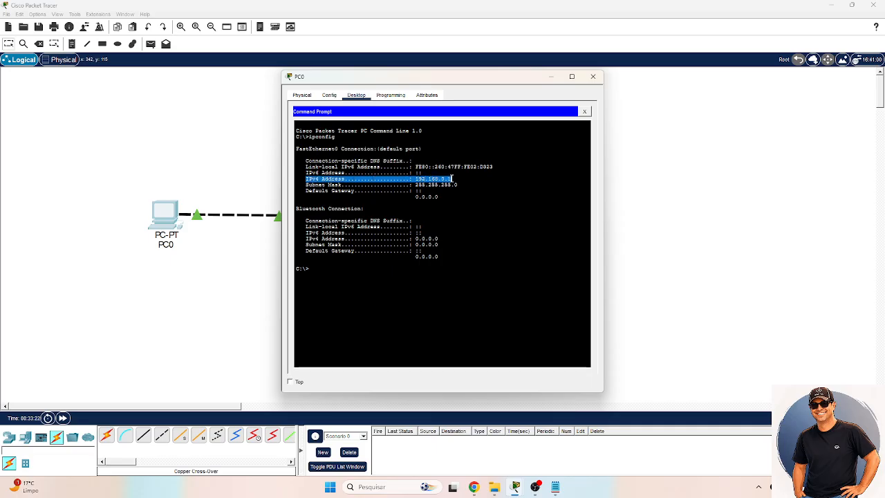
left_click(324, 273)
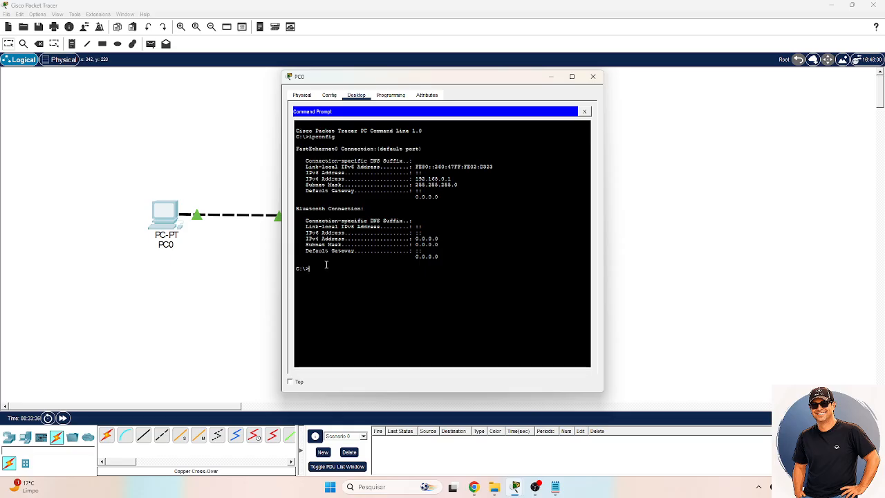
- Ping 192.168.0.2 from PC0 to test the connection to PC1, and close PC0's window
type("ping 1")
type("92.168.0.2")
key("Return")
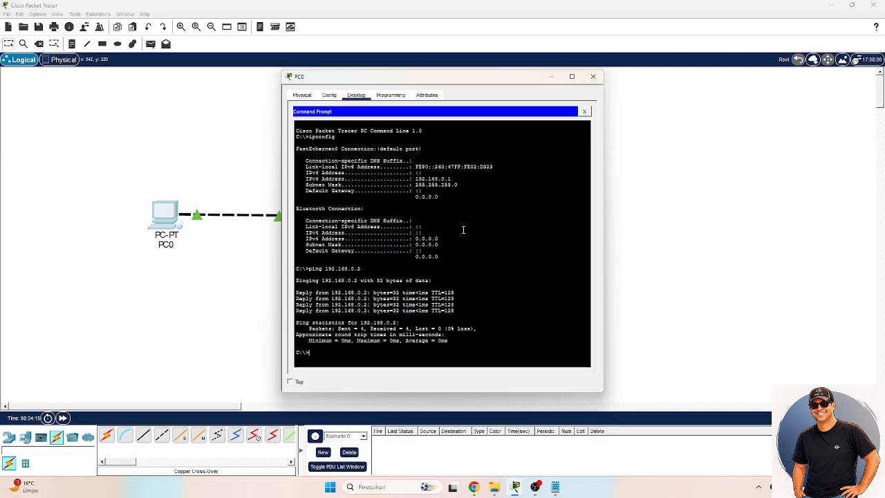
left_click(595, 77)
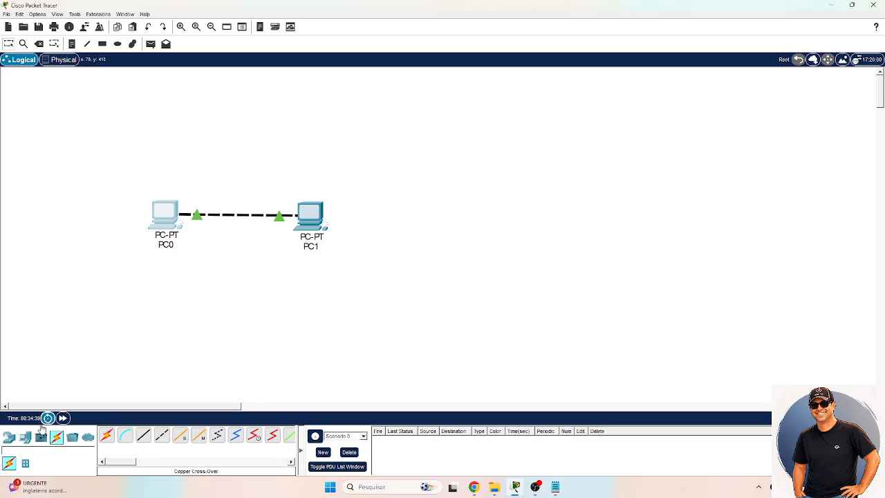
- Add a third generic PC to the workspace, centred above the link between PC0 and PC1
left_click(25, 438)
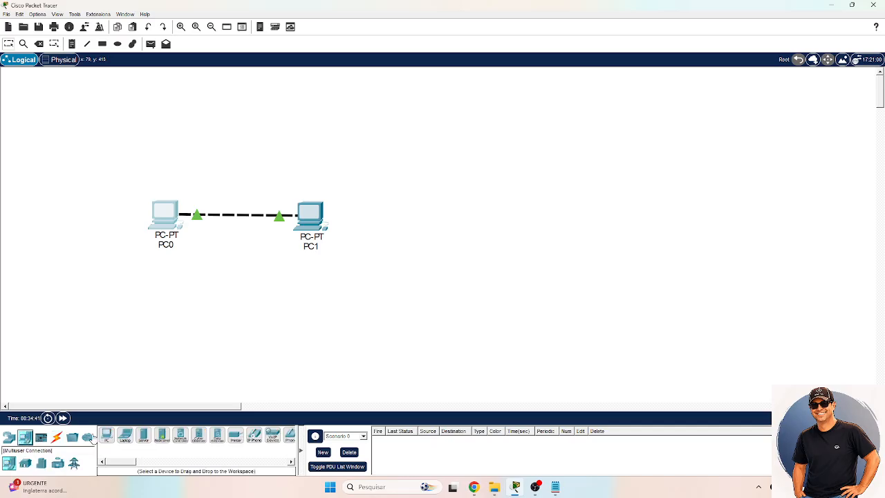
left_click(106, 437)
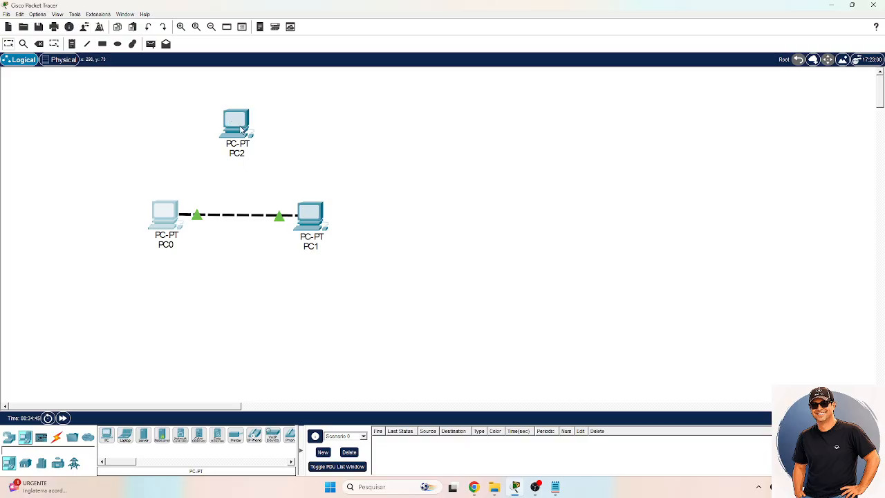
left_click_drag(241, 128, 248, 130)
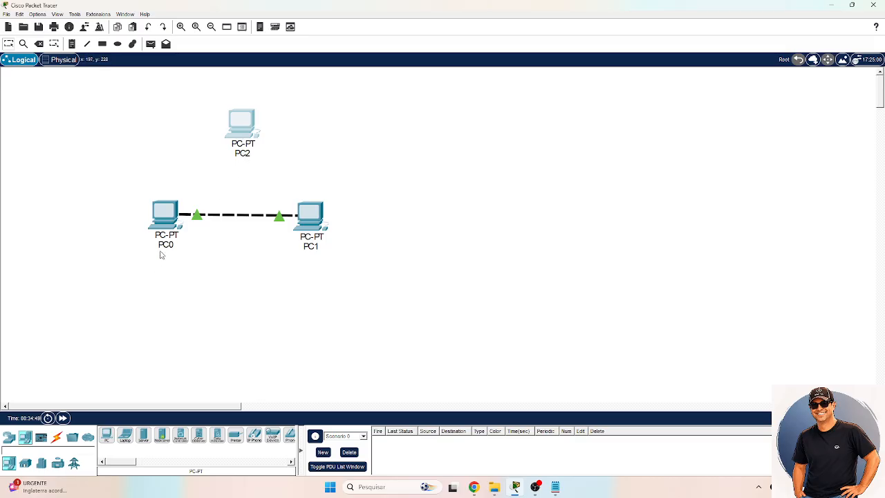
- Configure PC2's FastEthernet0 interface with static IPv4 address 192.168.0.3 and subnet mask 255.255.255.0, and close its window
left_click(241, 135)
left_click(338, 97)
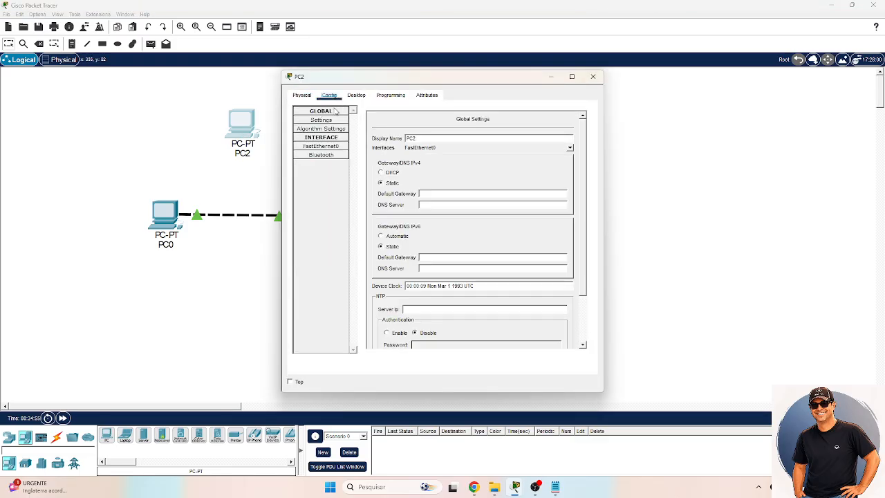
left_click(321, 147)
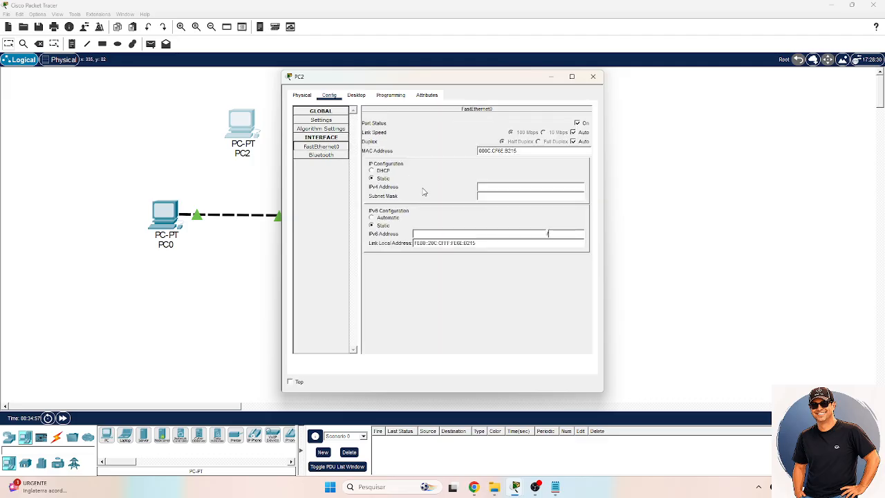
left_click(486, 187)
type("192.168.0.3")
key("Tab")
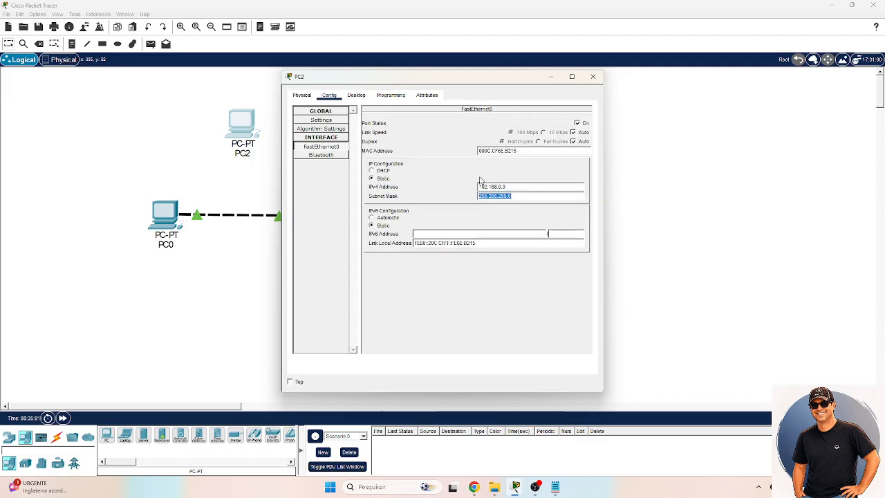
left_click(593, 77)
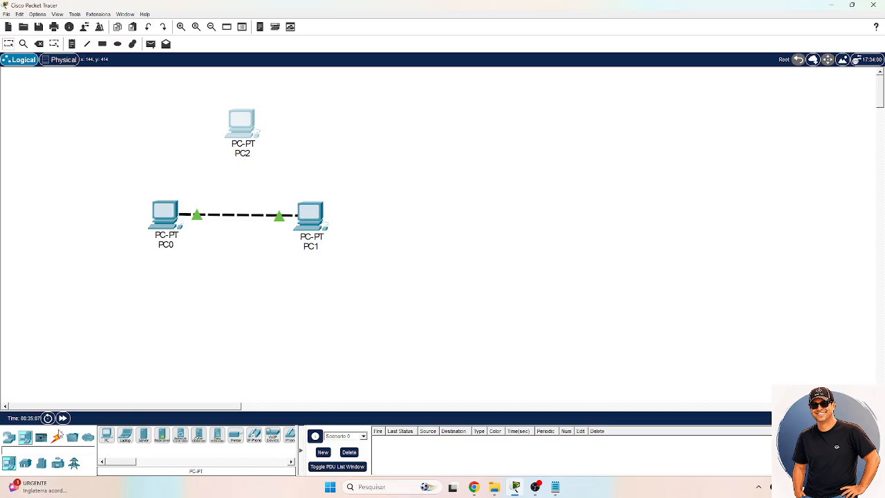
- Try to connect PC2's FastEthernet0 port to PC0 and to PC1 with a Copper Cross-Over cable, and cancel the connection
left_click(57, 437)
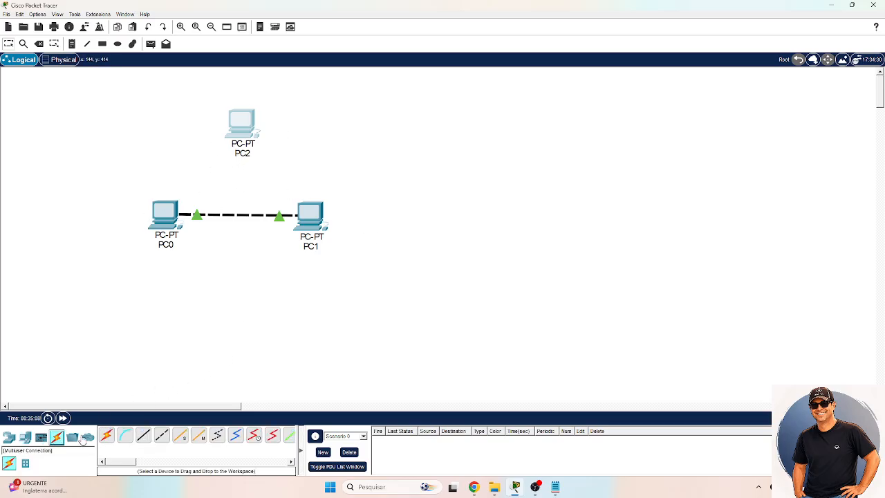
left_click(166, 437)
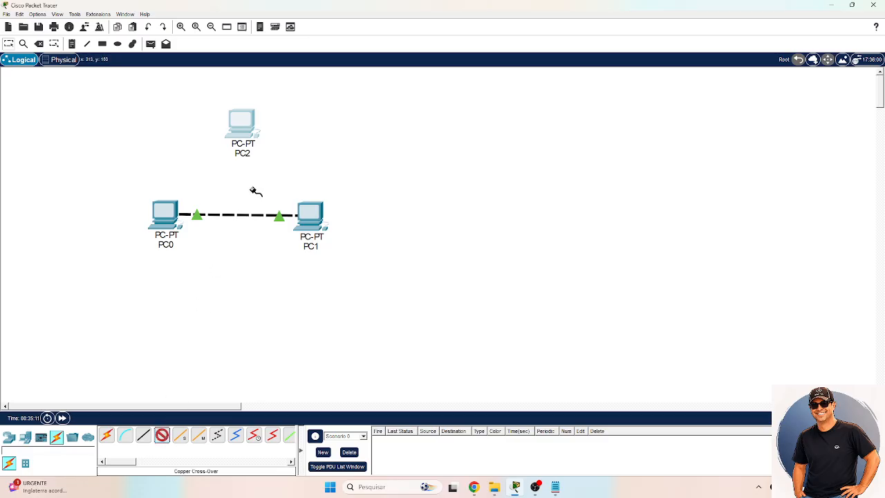
left_click(242, 132)
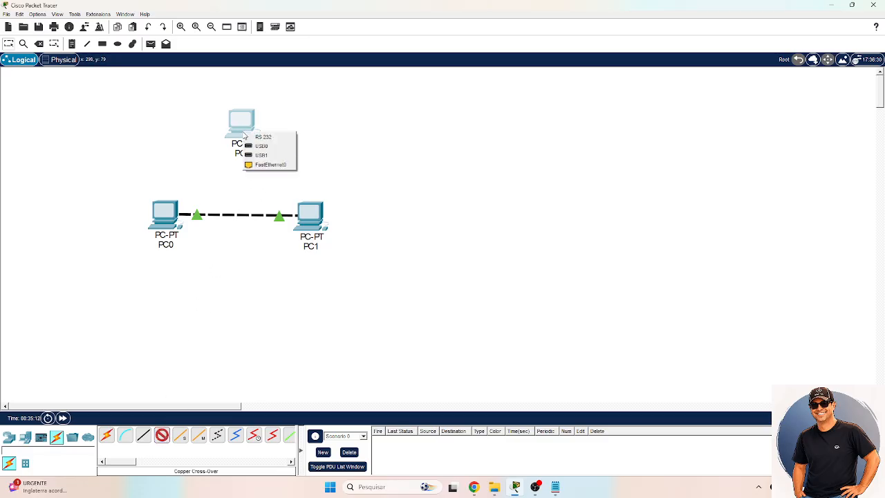
left_click(272, 166)
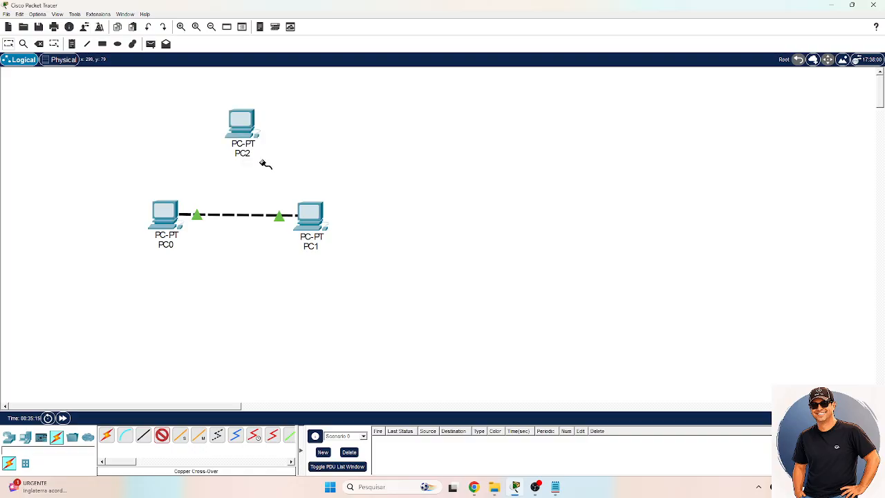
left_click(166, 210)
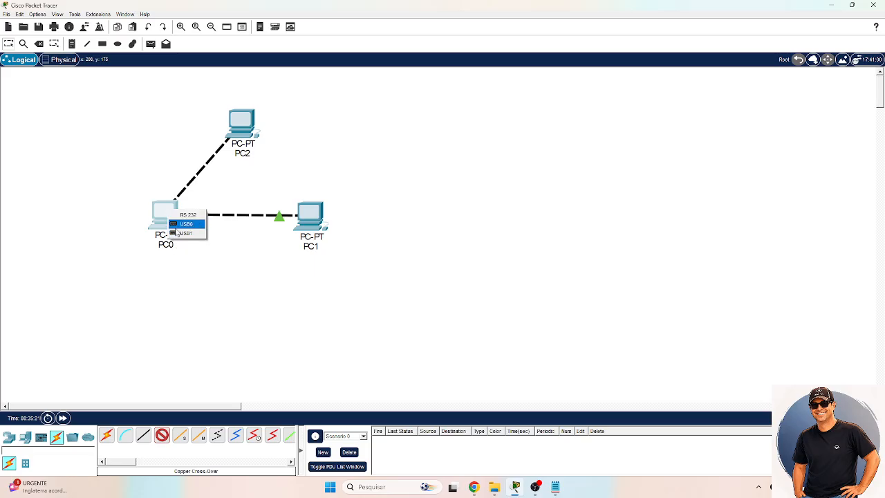
left_click(174, 234)
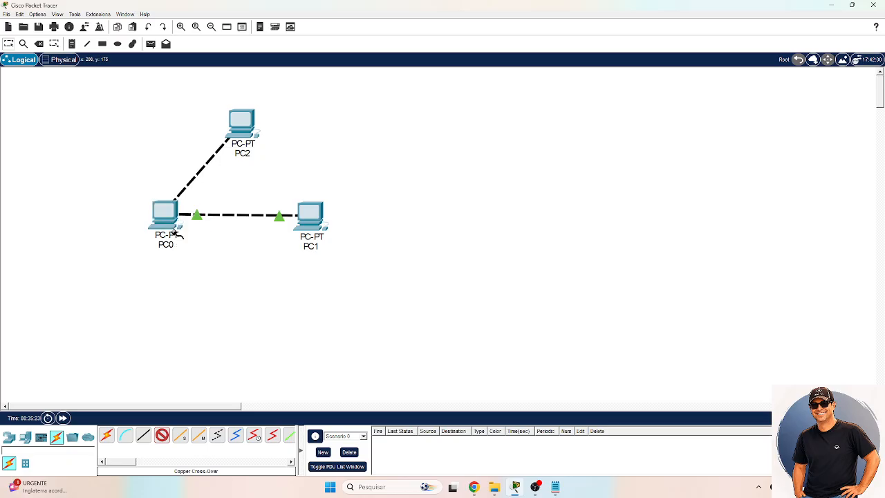
left_click(313, 217)
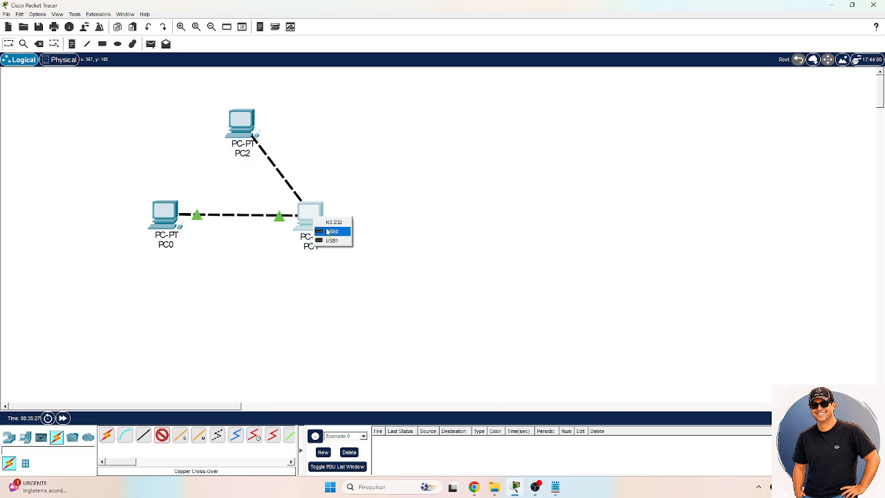
key("Escape")
key("Escape")
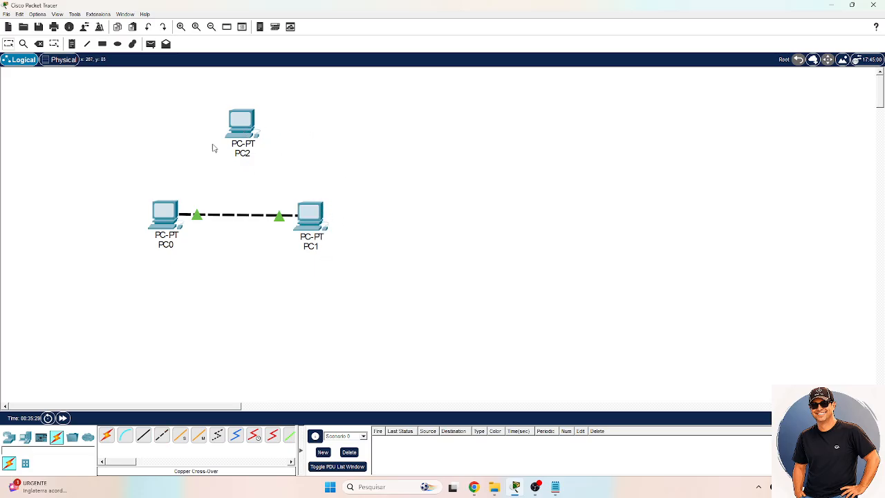
mouse_move(252, 153)
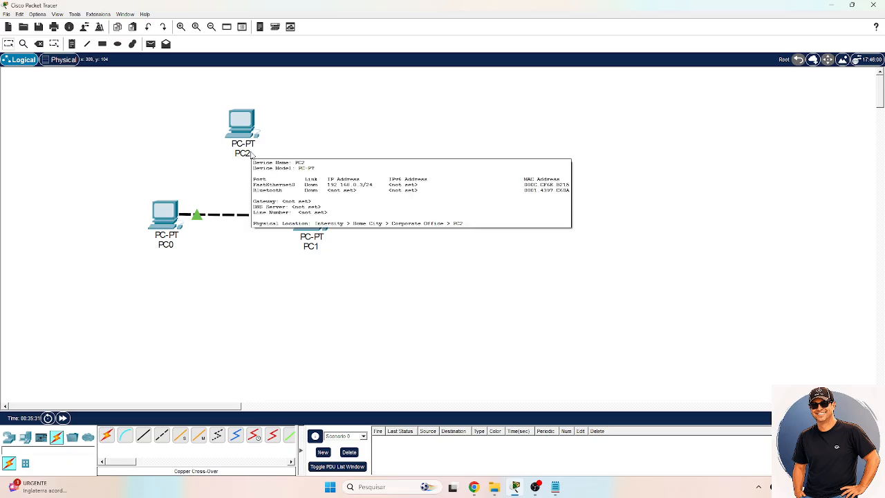